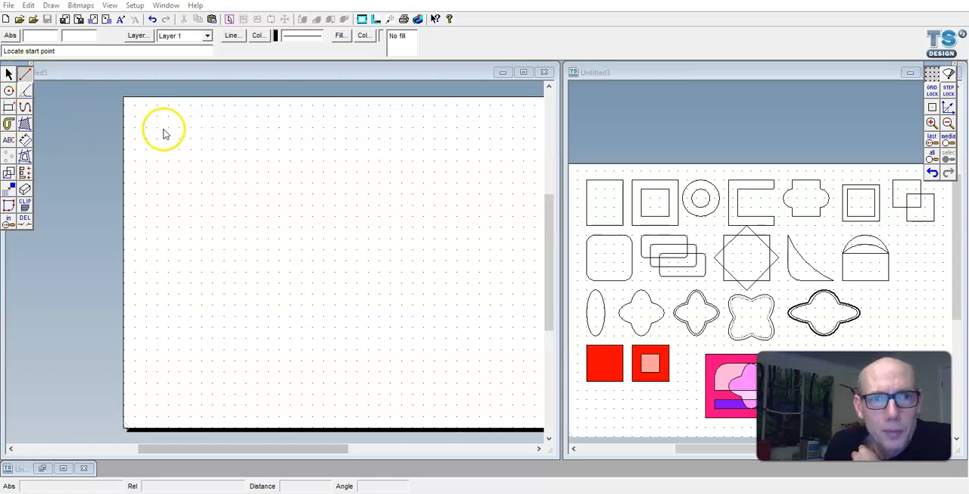
# - Draw a diagonal line off the grid points near the upper-left corner of the blank page
pyautogui.click(25, 75)
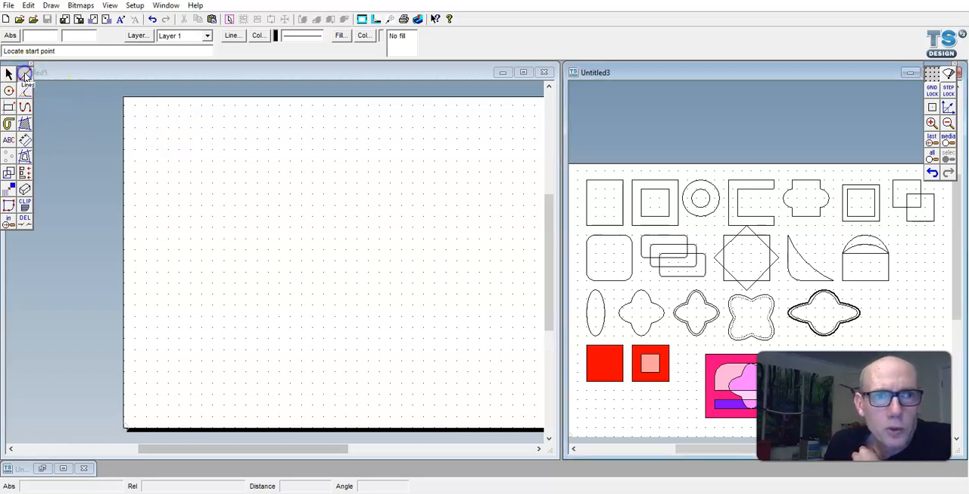
pyautogui.click(150, 129)
pyautogui.click(25, 75)
pyautogui.click(136, 123)
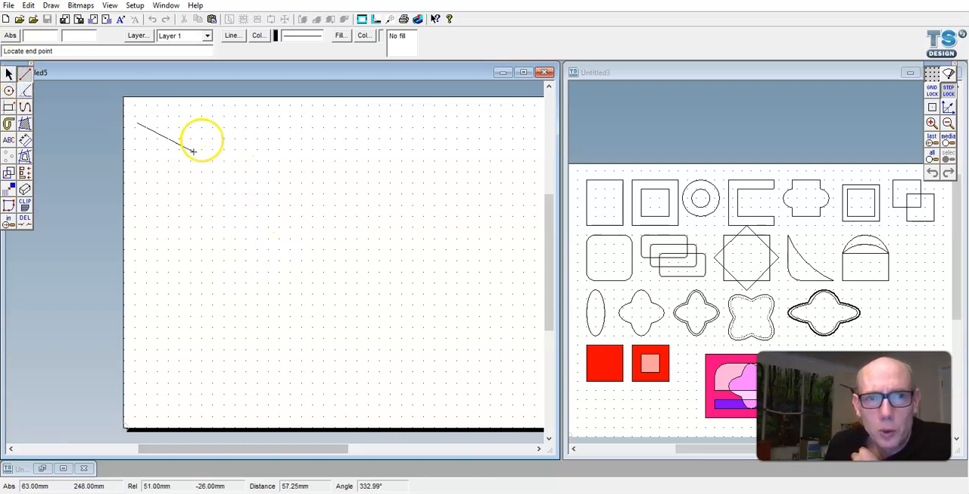
pyautogui.click(226, 165)
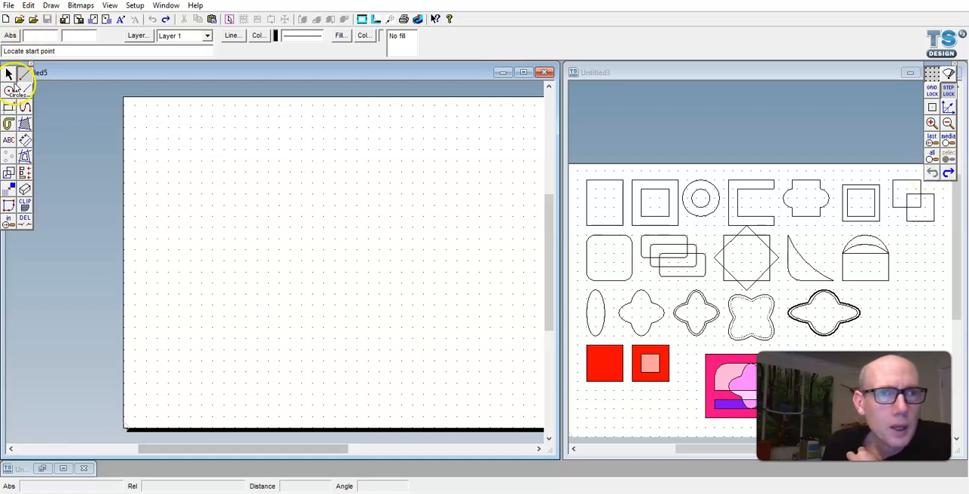
# - Turn on Grid Lock so drawn points snap to the grid
pyautogui.click(932, 91)
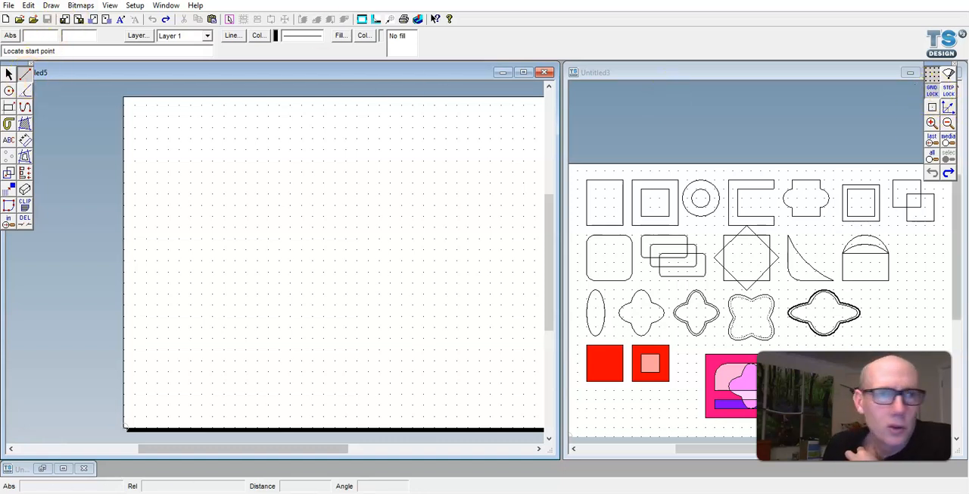
# - Draw a 50 by 70 mm rectangle from four separate lines near the page's upper-left corner
pyautogui.click(146, 116)
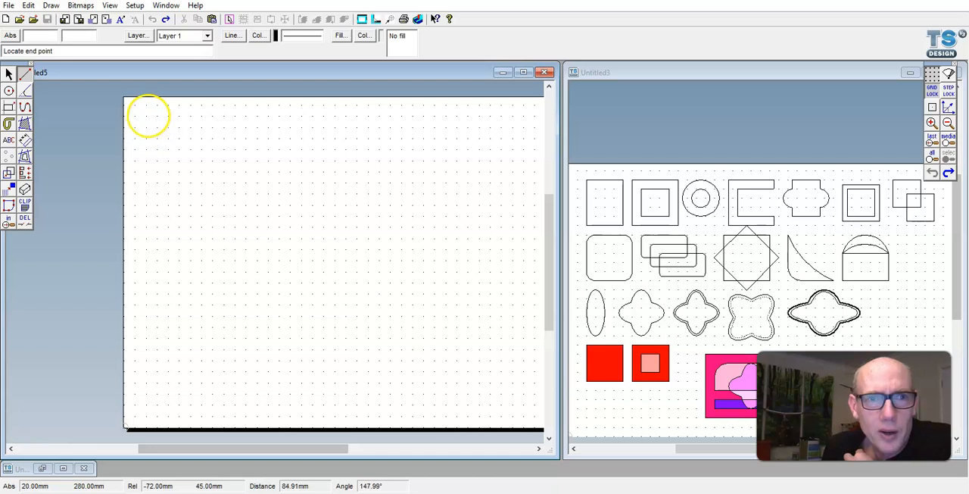
pyautogui.click(202, 116)
pyautogui.click(146, 116)
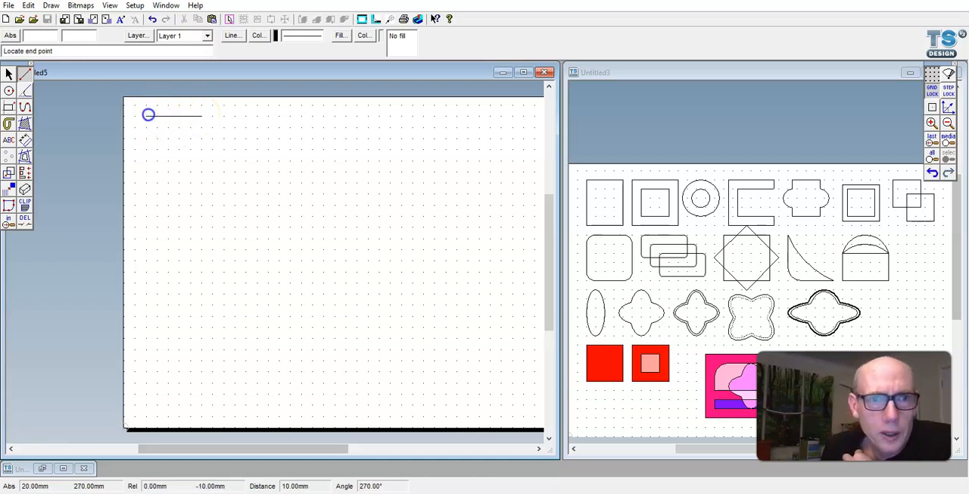
pyautogui.click(146, 193)
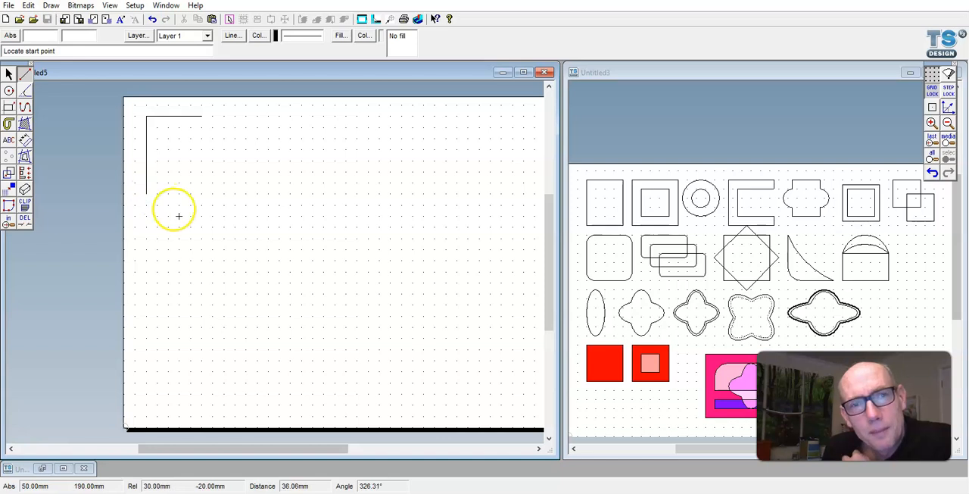
pyautogui.click(202, 116)
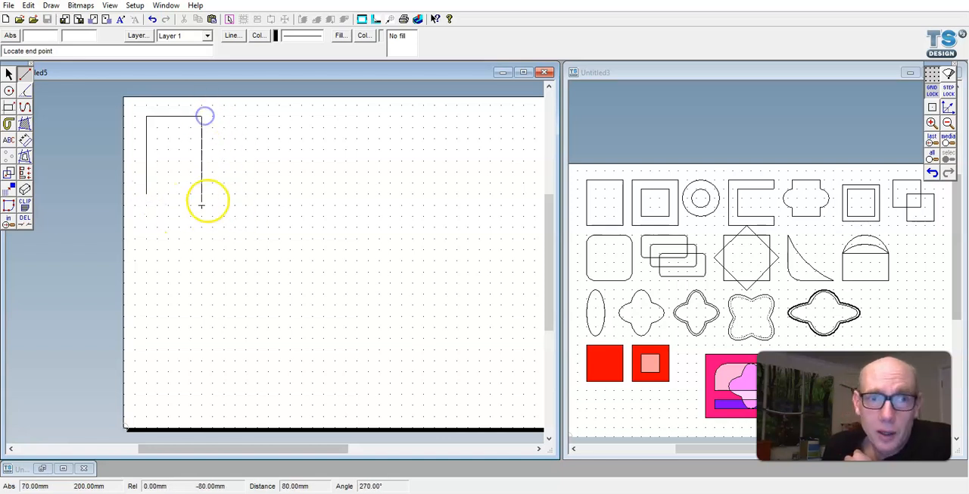
pyautogui.click(202, 195)
pyautogui.click(146, 193)
pyautogui.click(193, 192)
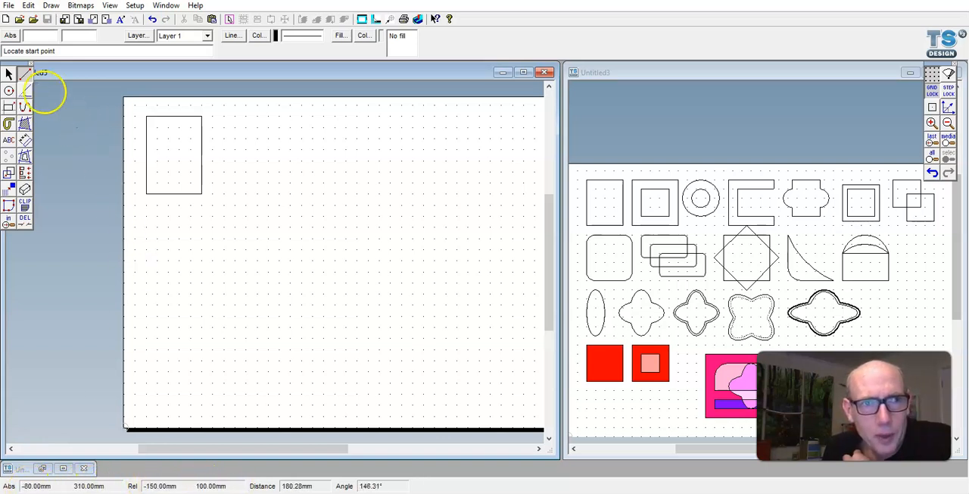
# - Draw a 70 mm horizontal line below the rectangle and a 50 mm vertical line down from its right end
pyautogui.click(146, 204)
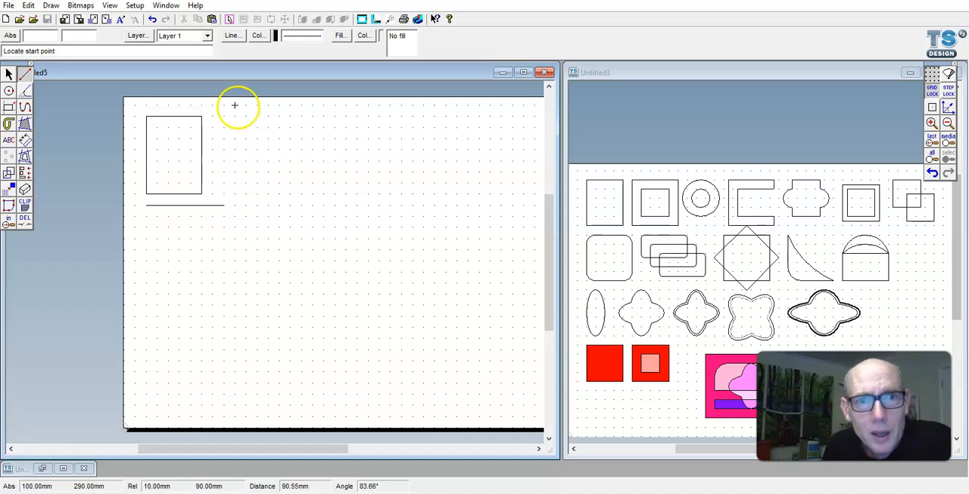
pyautogui.click(224, 205)
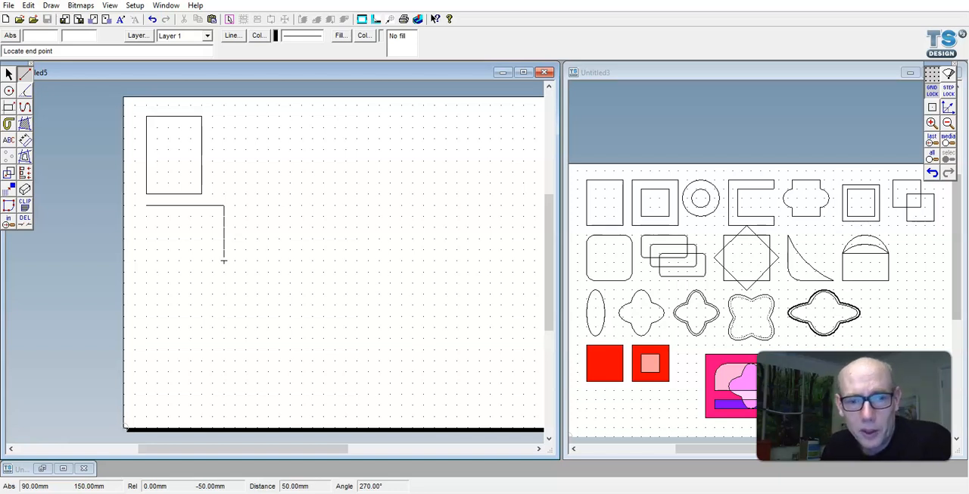
pyautogui.click(223, 260)
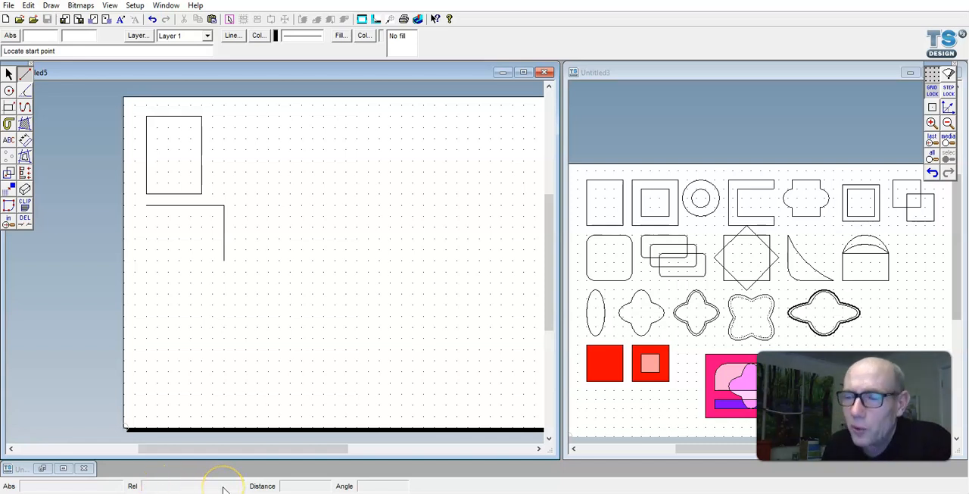
# - Delete the rectangle and the two extra lines from the practice page
pyautogui.click(9, 74)
pyautogui.moveTo(130, 99); pyautogui.dragTo(270, 276)
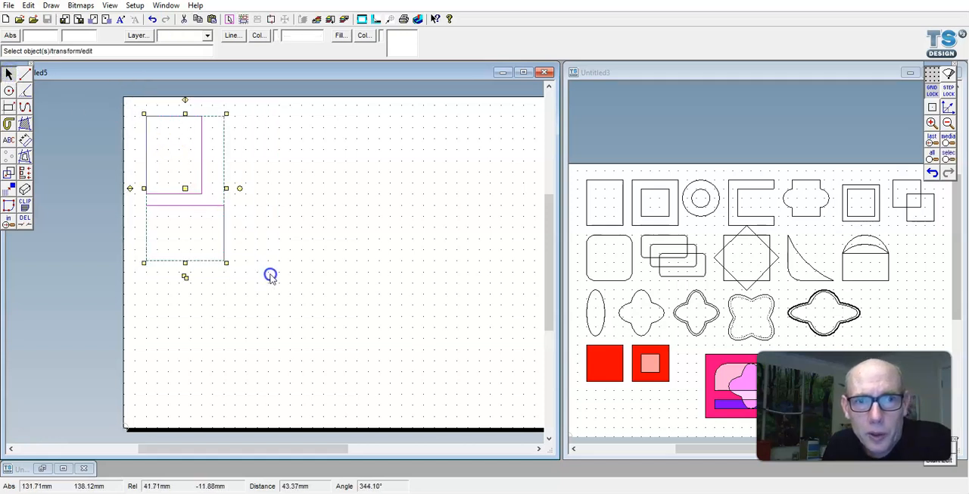
pyautogui.press('Delete')
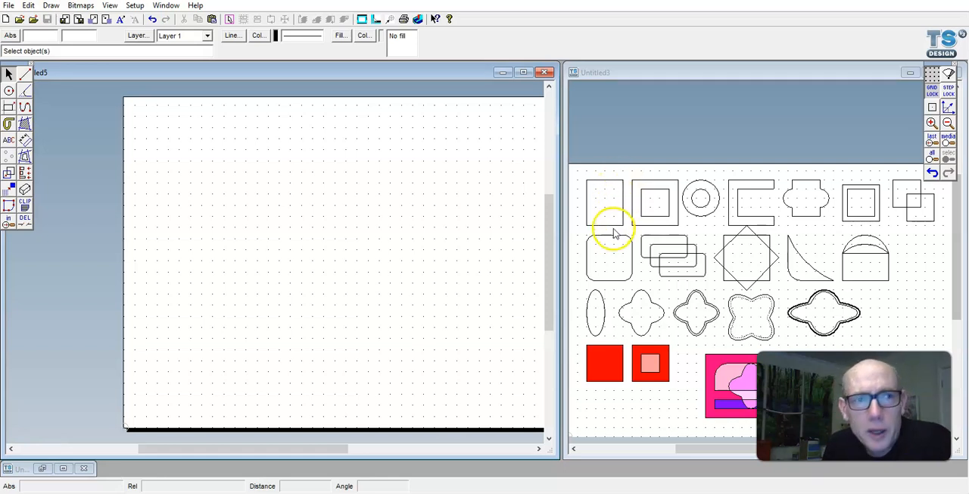
# - Draw a rectangle 40 mm wide and 50 mm high from four lines near the page's upper-left corner
pyautogui.click(25, 73)
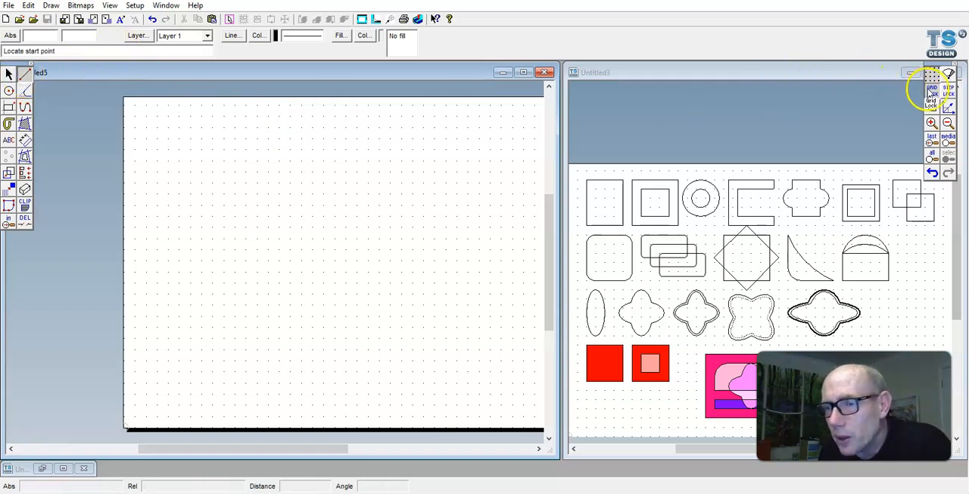
pyautogui.click(142, 115)
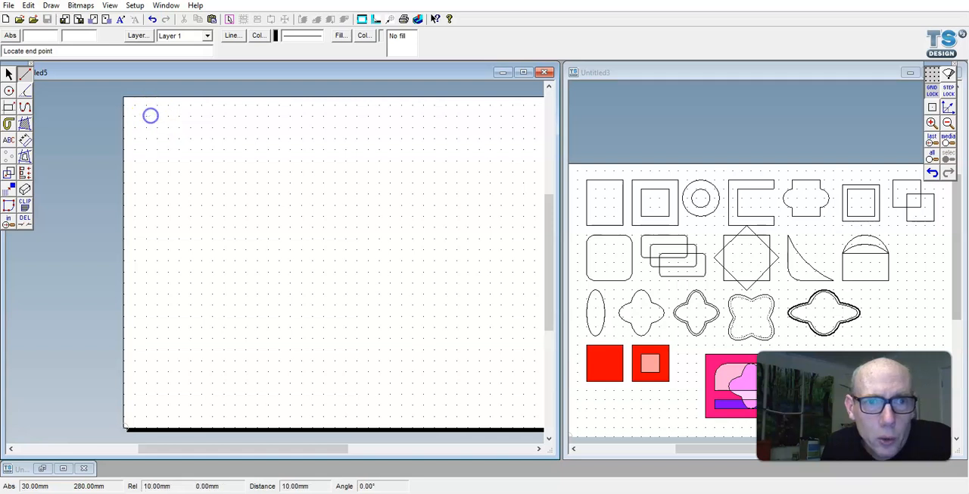
pyautogui.click(190, 116)
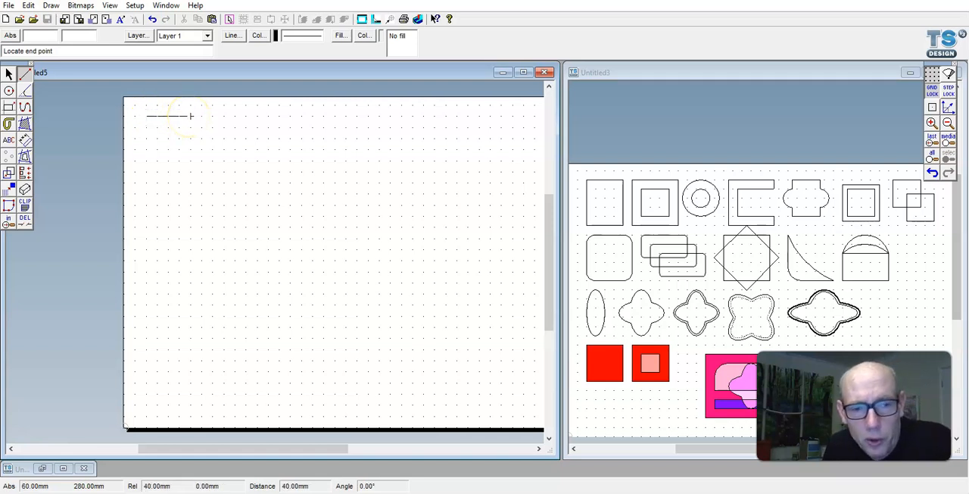
pyautogui.click(167, 488)
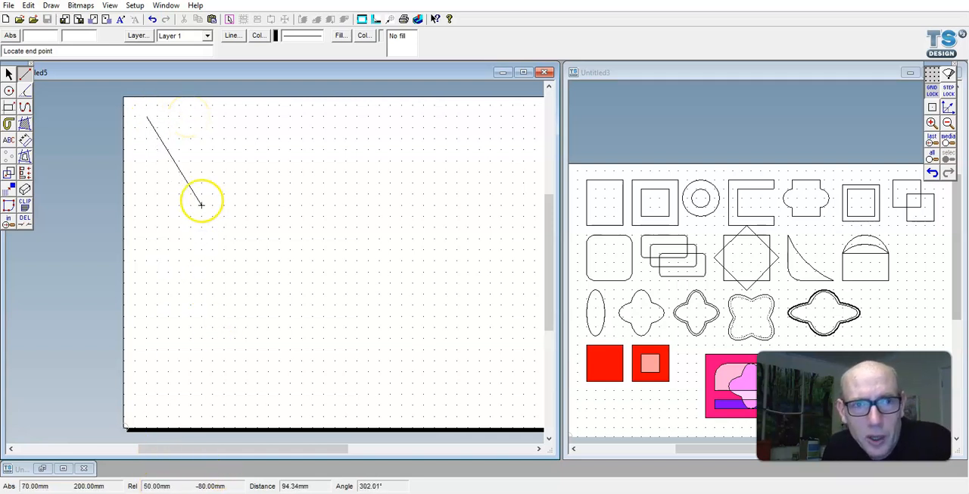
pyautogui.click(191, 116)
pyautogui.click(146, 116)
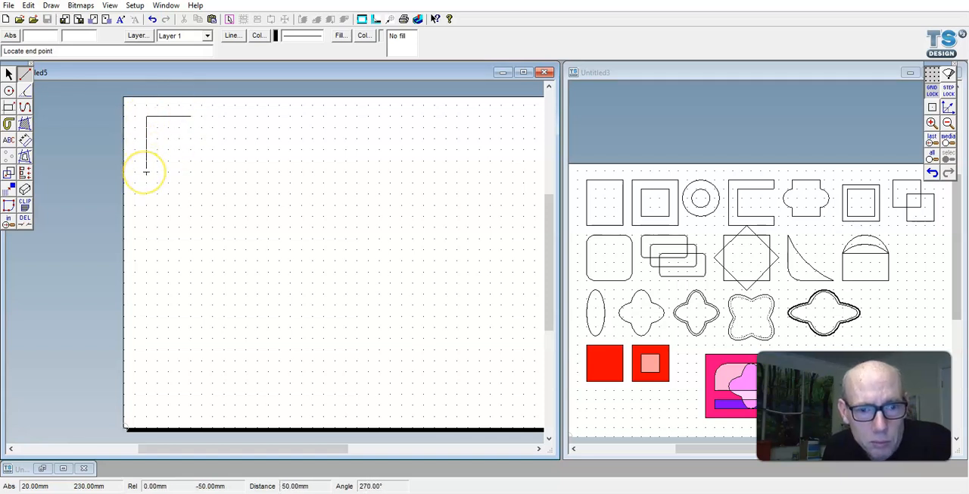
pyautogui.click(146, 172)
pyautogui.click(146, 172)
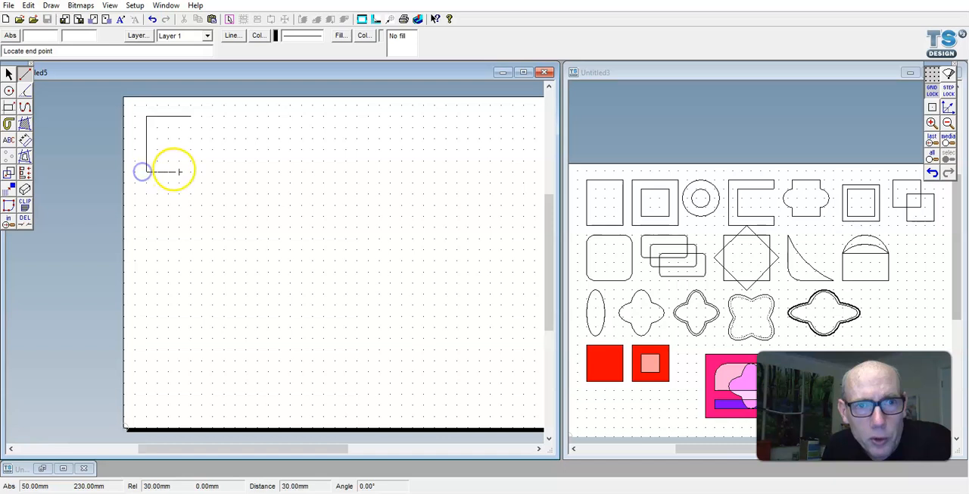
pyautogui.click(191, 172)
pyautogui.click(191, 116)
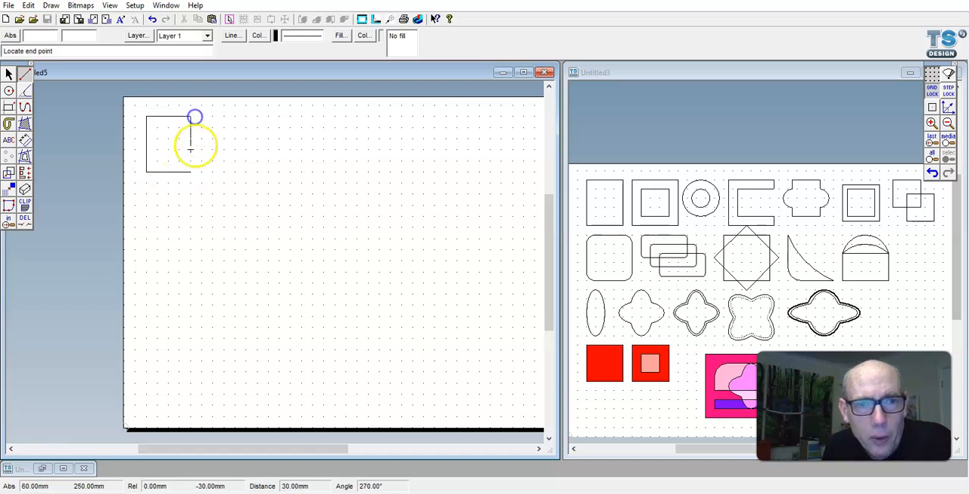
pyautogui.click(191, 172)
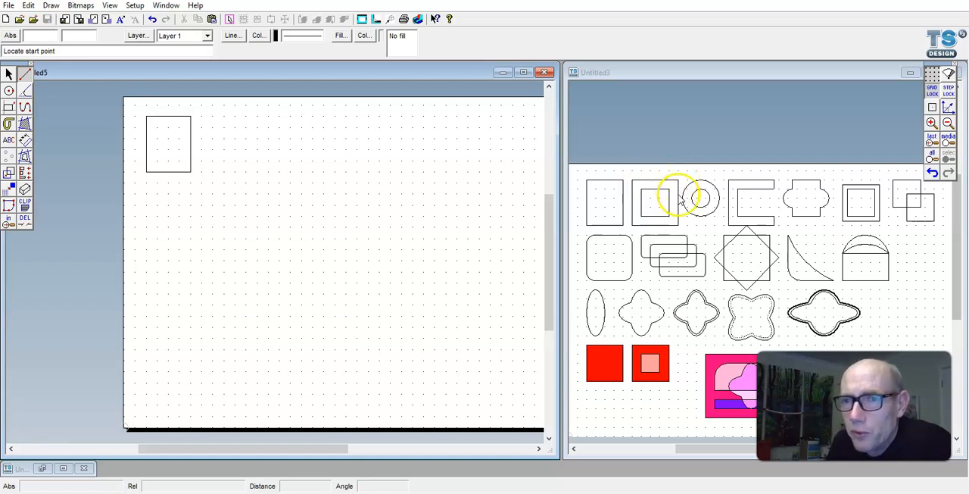
# - Draw a 50 mm square beside the first rectangle, with a 30 mm square inset 10 mm inside it
pyautogui.click(8, 107)
pyautogui.click(204, 117)
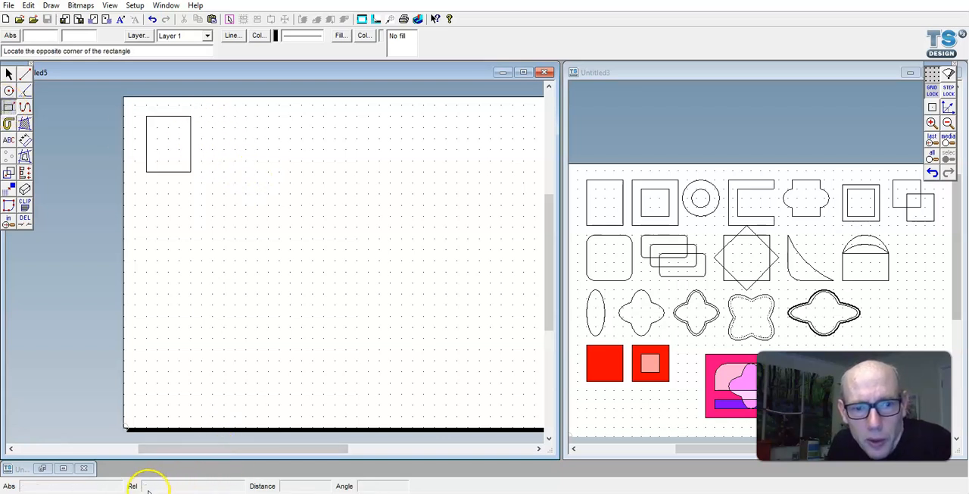
pyautogui.click(257, 172)
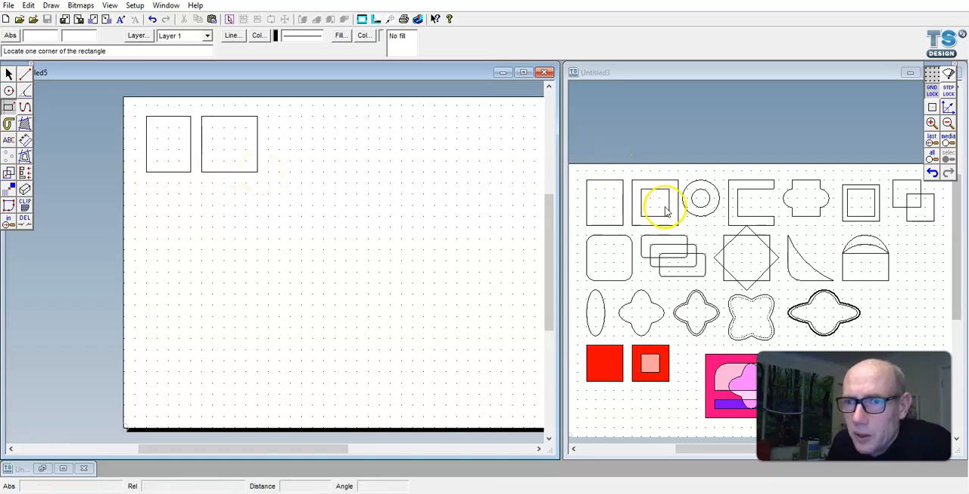
pyautogui.click(212, 127)
pyautogui.click(246, 161)
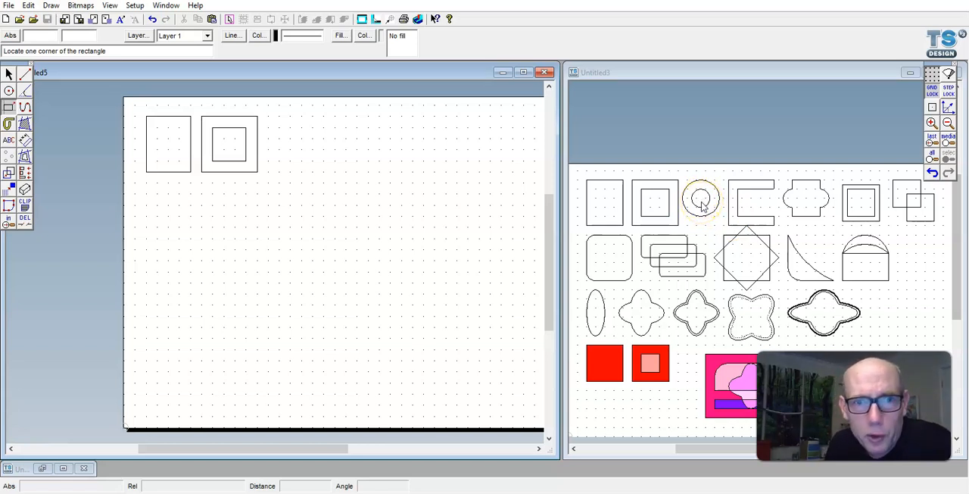
# - Draw two concentric circles with radii of 20 mm and 10 mm to the right of the nested squares
pyautogui.click(9, 92)
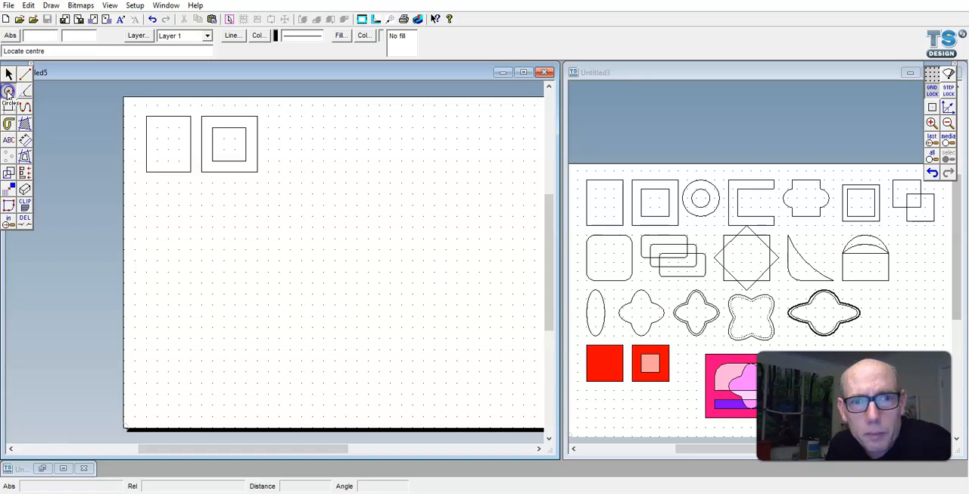
pyautogui.click(295, 140)
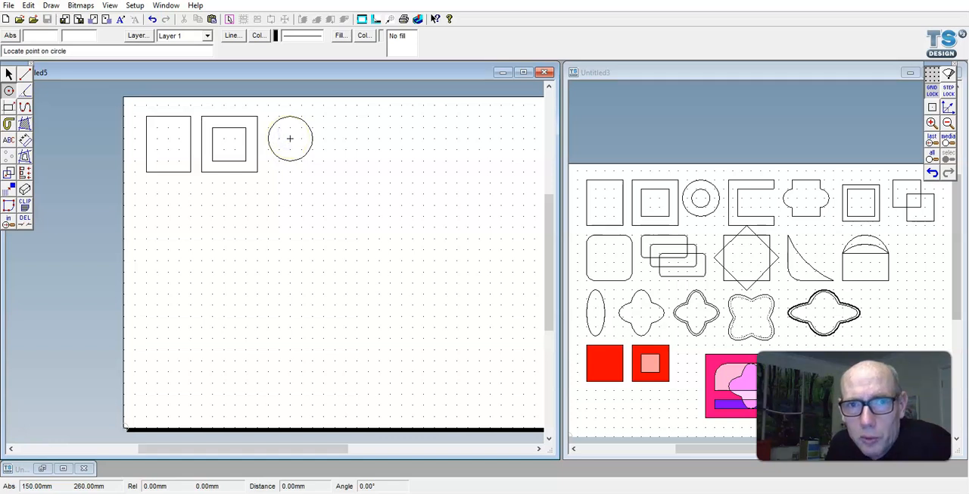
pyautogui.click(290, 127)
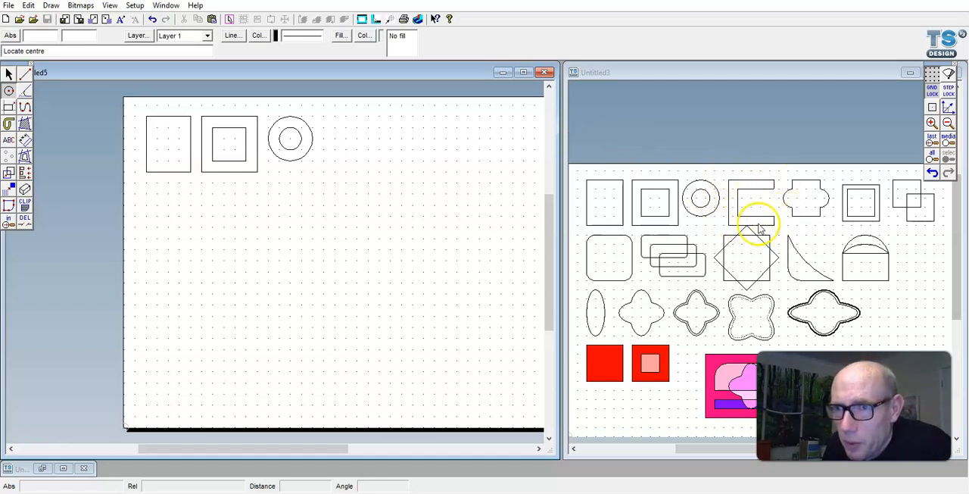
# - Draw a 50 mm square beside the circles and a 50 by 30 mm rectangle inside it, overhanging its right side by 10 mm
pyautogui.click(9, 106)
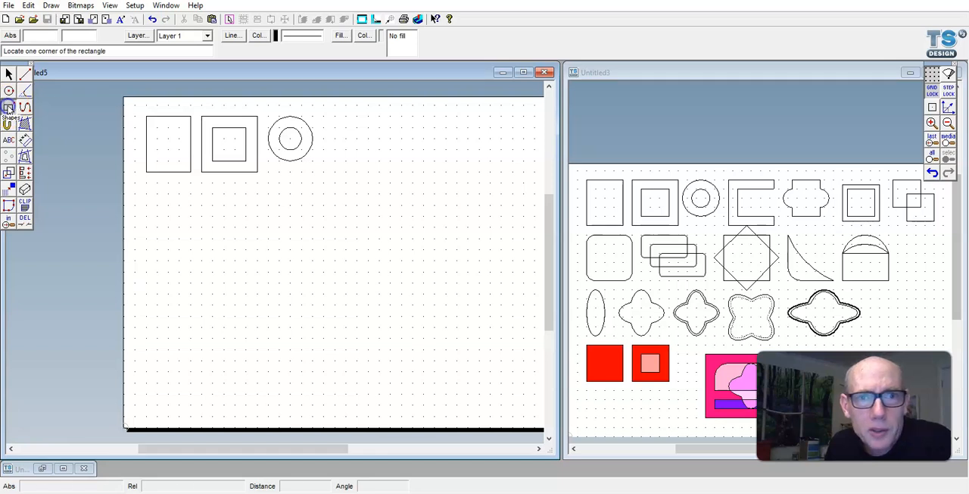
pyautogui.click(324, 117)
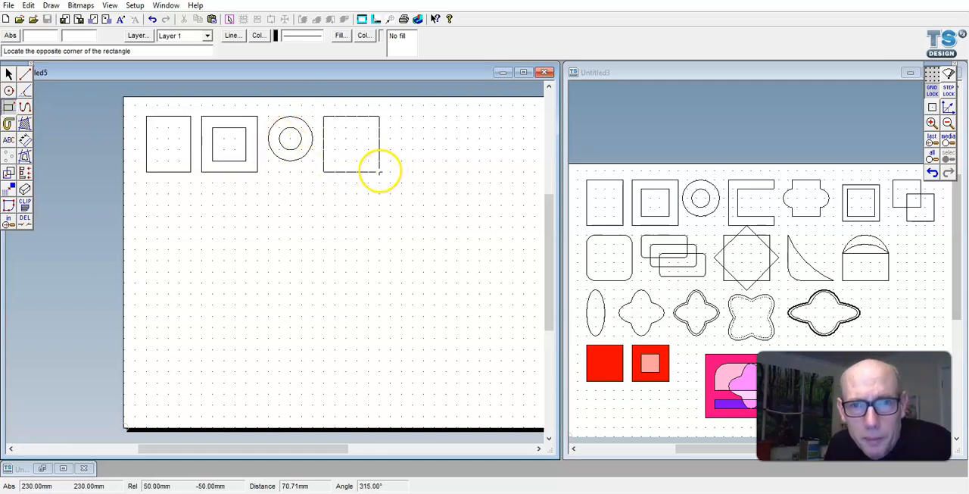
pyautogui.click(380, 171)
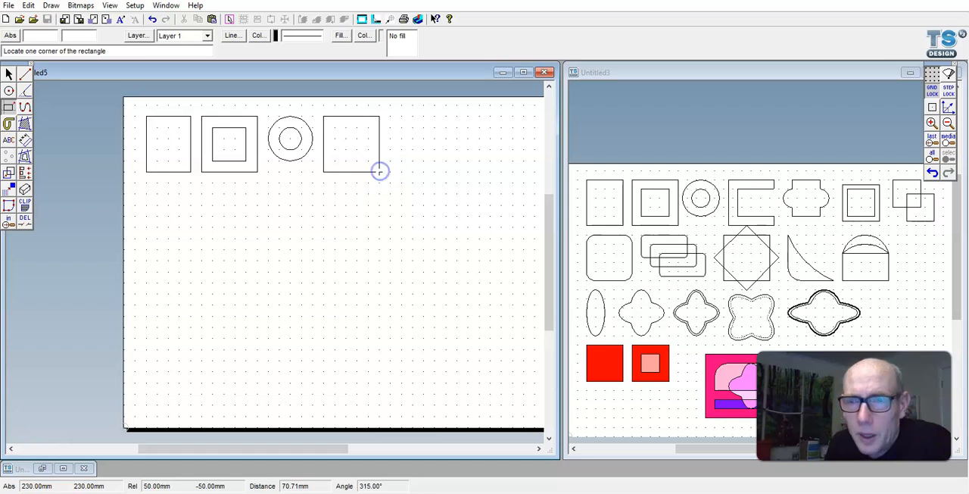
pyautogui.click(334, 127)
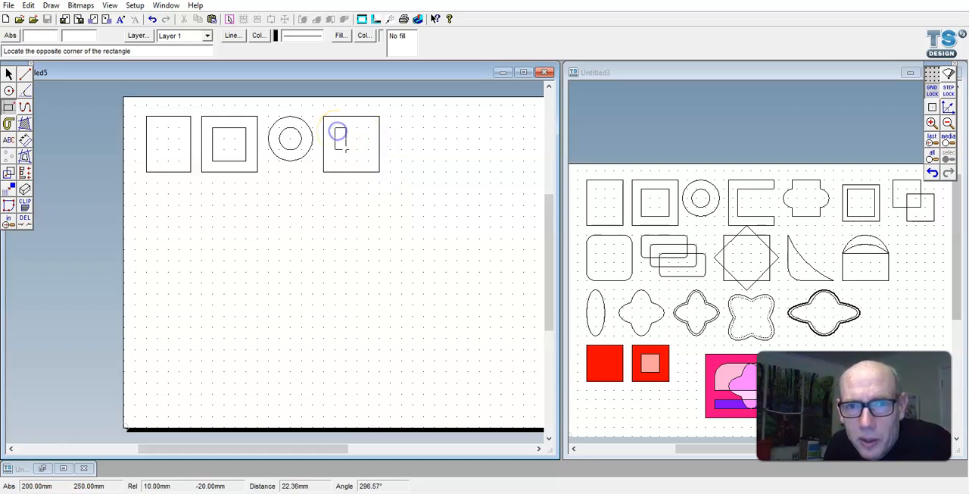
pyautogui.click(390, 160)
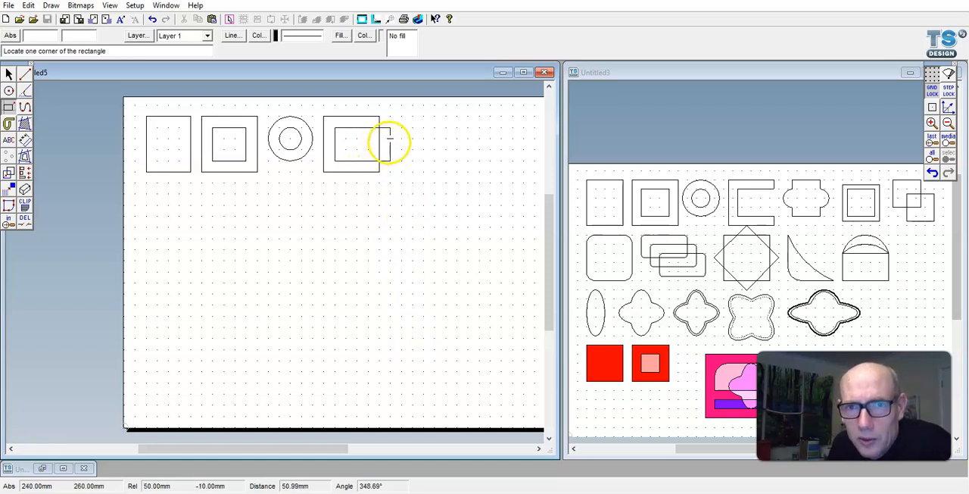
# - Delete the whole overhanging rectangle from the last square using Delete Any
pyautogui.click(24, 219)
pyautogui.click(41, 218)
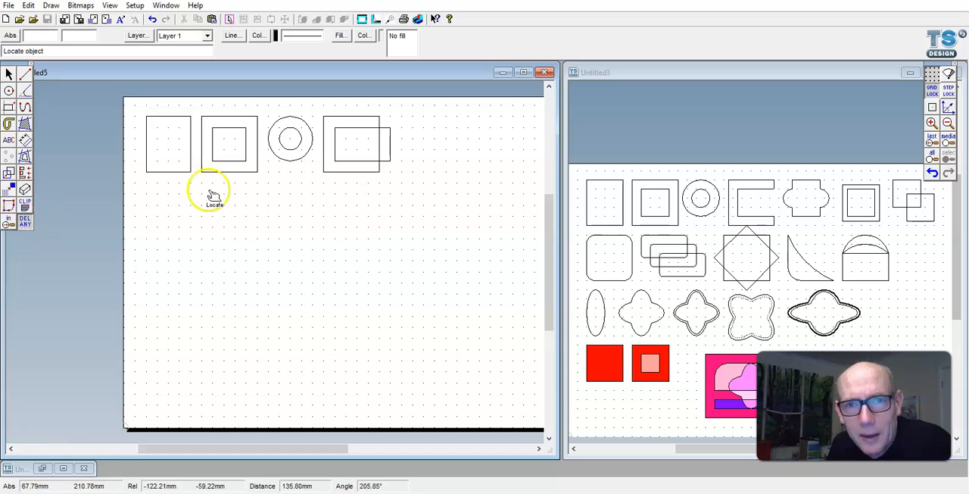
pyautogui.click(353, 132)
pyautogui.click(353, 131)
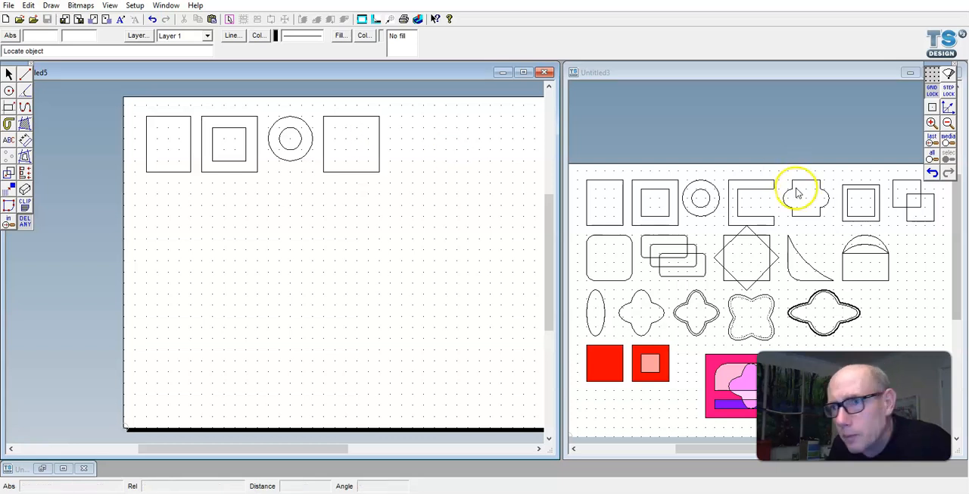
# - Undo the last deletion and use partial delete to remove the rectangle's overhang and the square's right side between the overhanging rectangle's edges
pyautogui.click(934, 173)
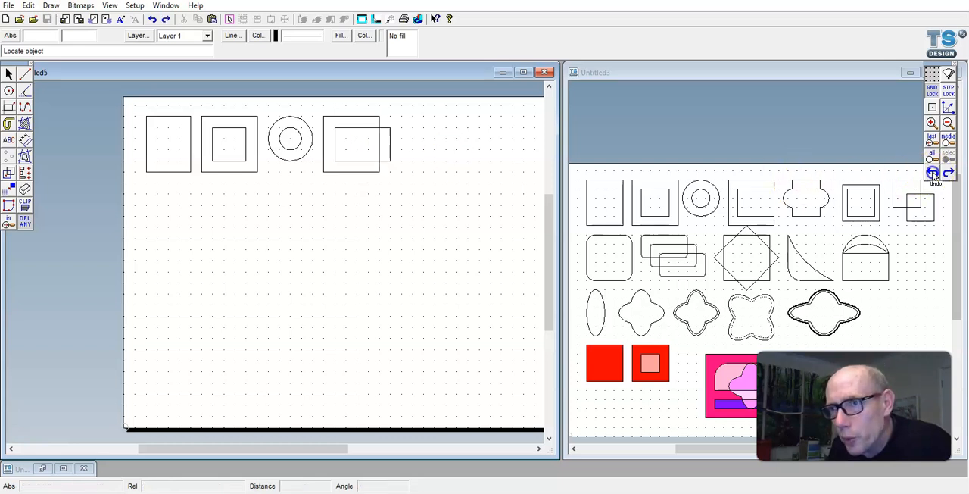
pyautogui.click(27, 224)
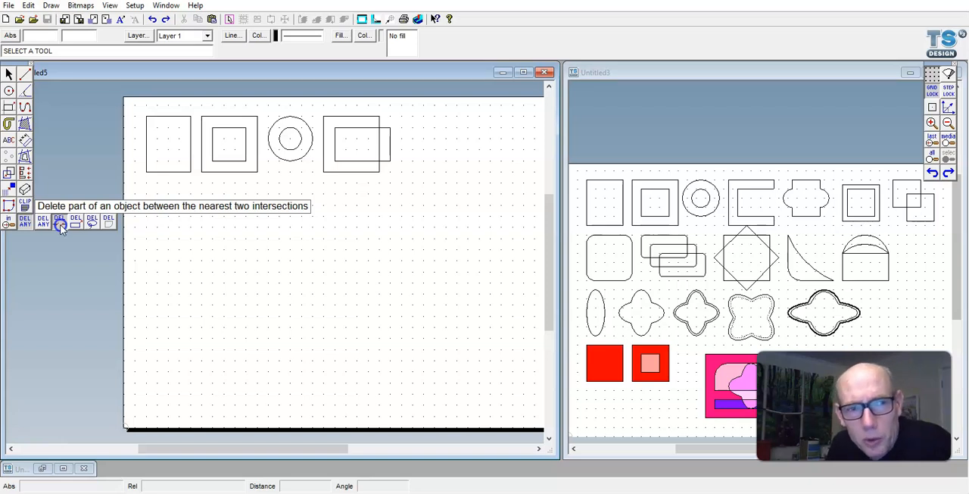
pyautogui.click(59, 224)
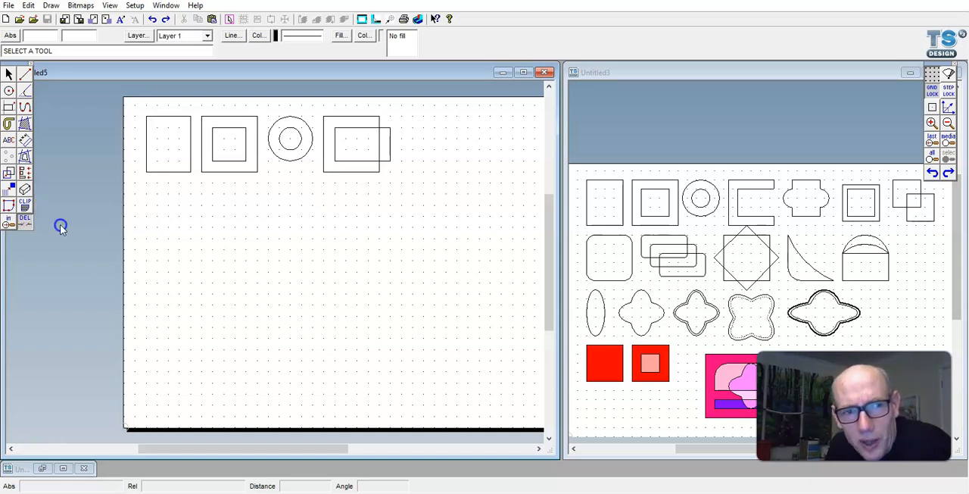
pyautogui.click(391, 159)
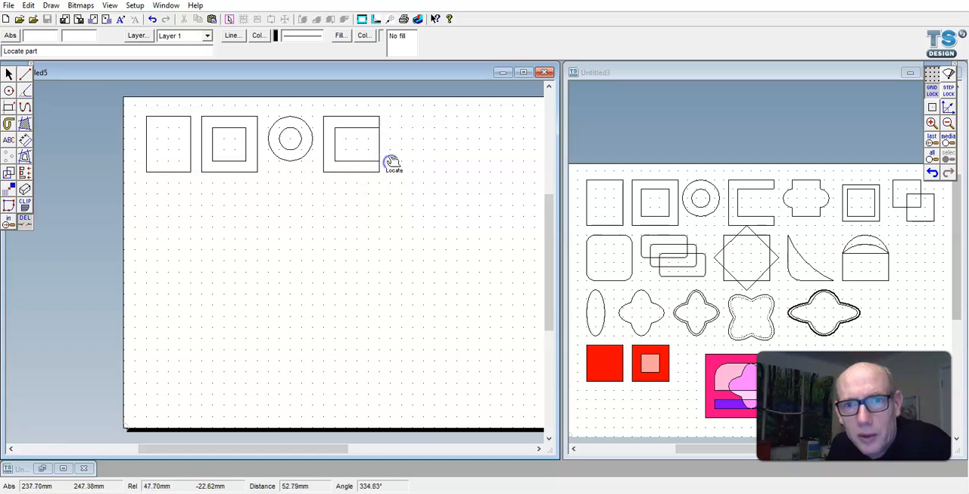
pyautogui.click(379, 143)
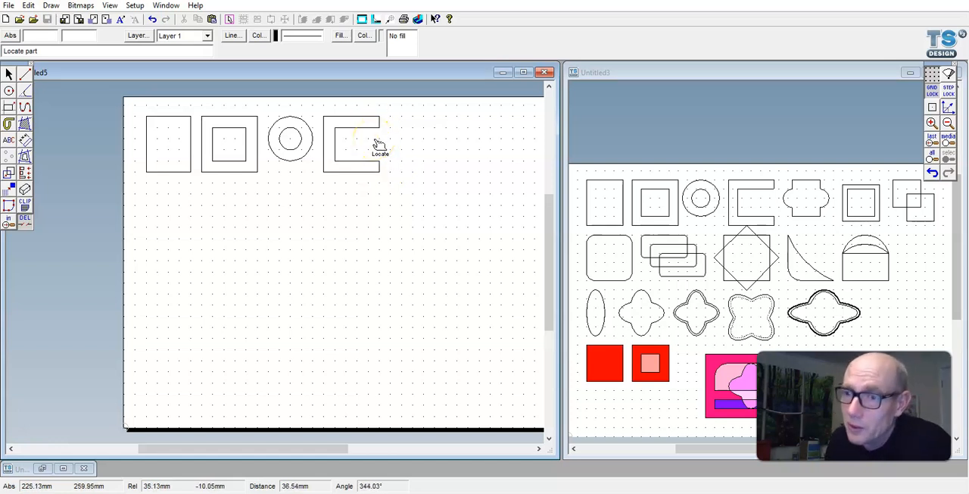
pyautogui.click(25, 219)
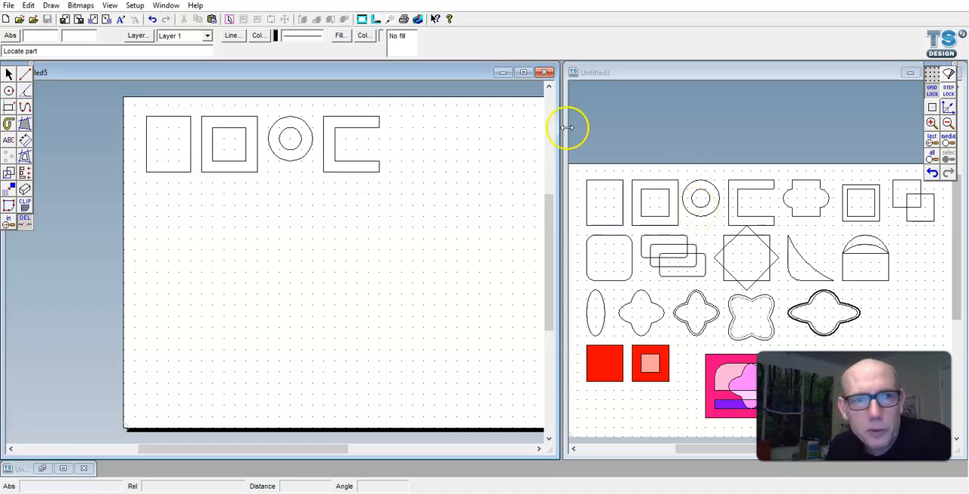
# - Draw a 30 by 40 mm rectangle beside the C shape, with 10 mm radius circles centred on the midpoints of its left and right sides
pyautogui.click(8, 107)
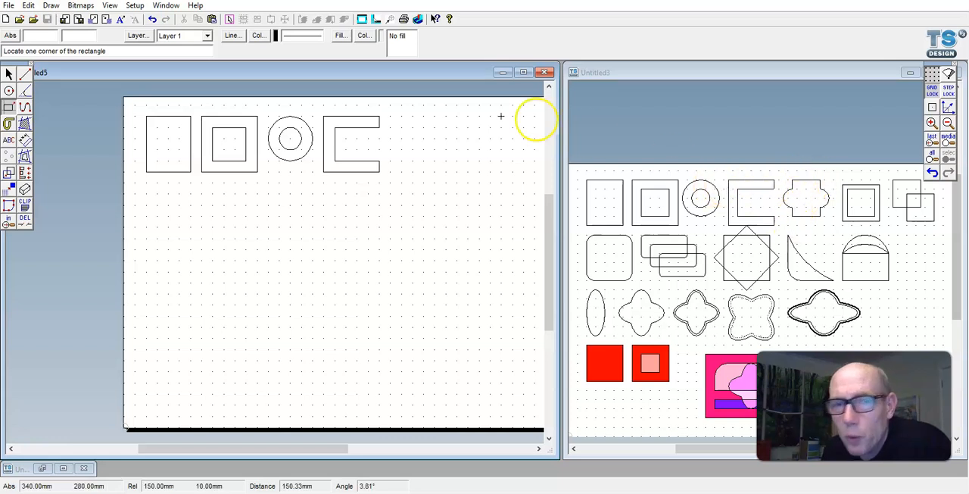
pyautogui.click(413, 116)
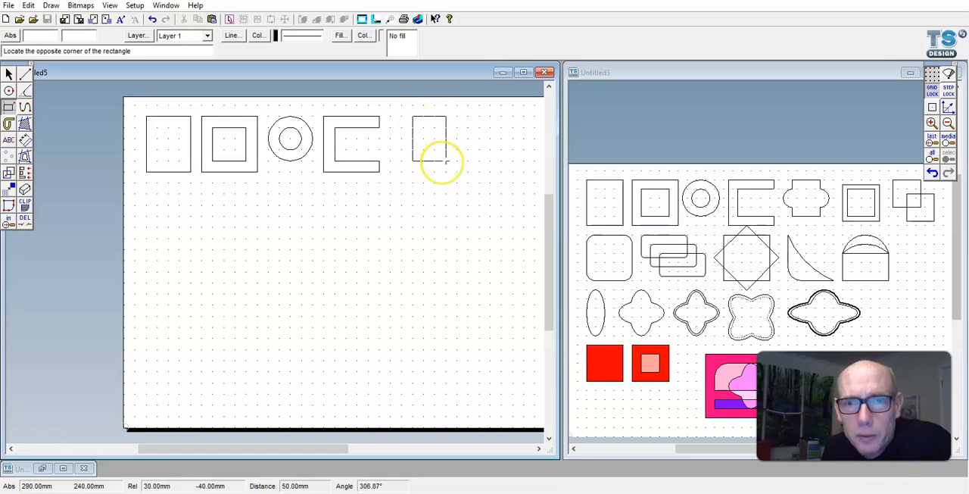
pyautogui.click(447, 161)
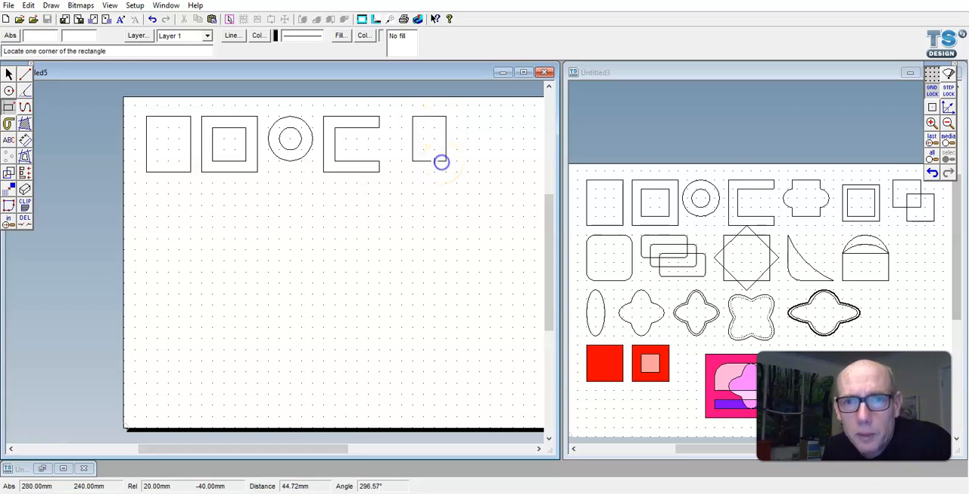
pyautogui.click(8, 90)
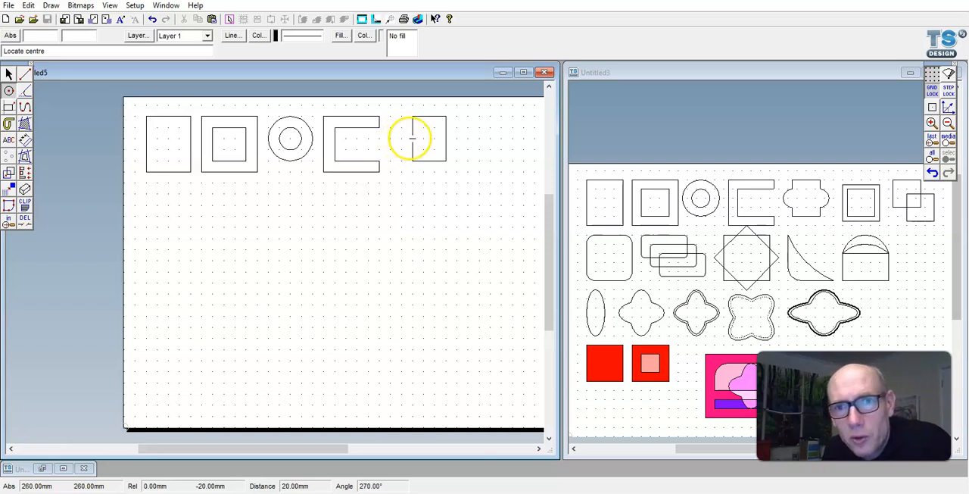
pyautogui.click(410, 139)
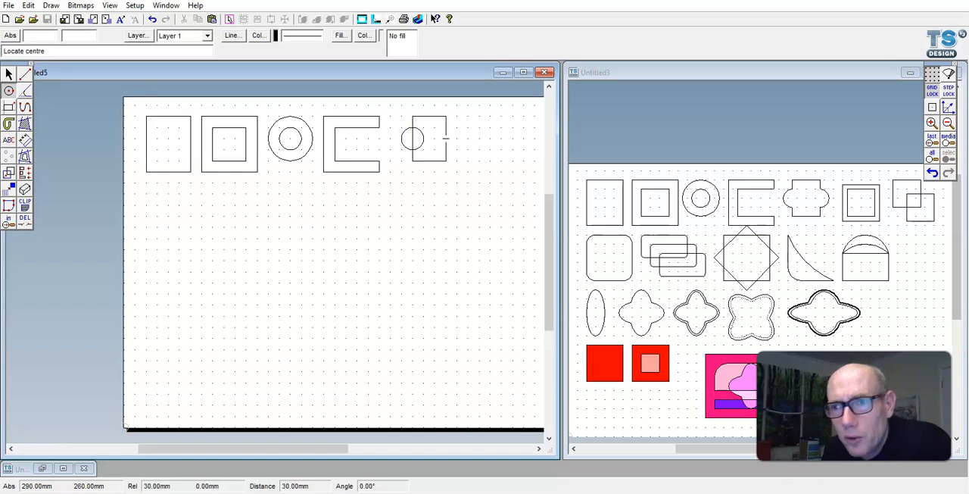
pyautogui.click(446, 127)
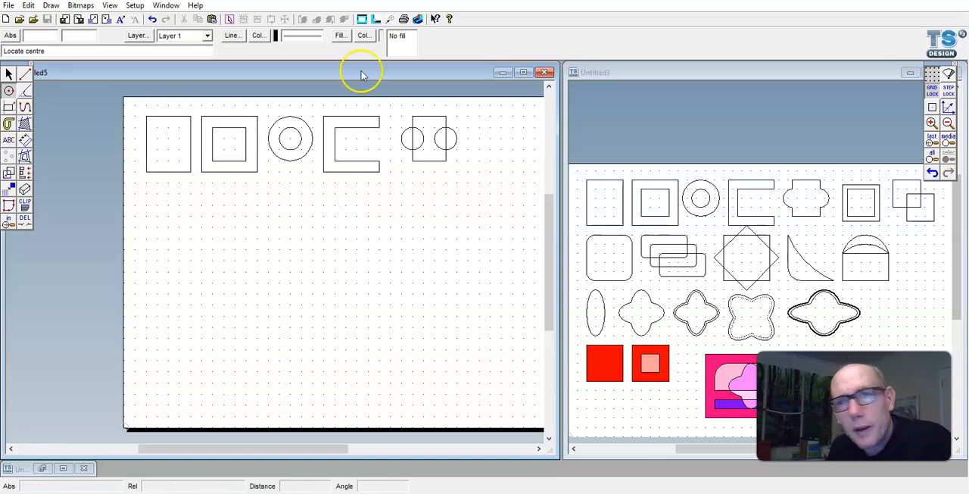
# - Use partial delete to remove both circles' inner halves and the rectangle side segments inside the circles, leaving one continuous outline
pyautogui.click(25, 219)
pyautogui.click(420, 141)
pyautogui.click(432, 139)
pyautogui.click(414, 140)
pyautogui.click(446, 143)
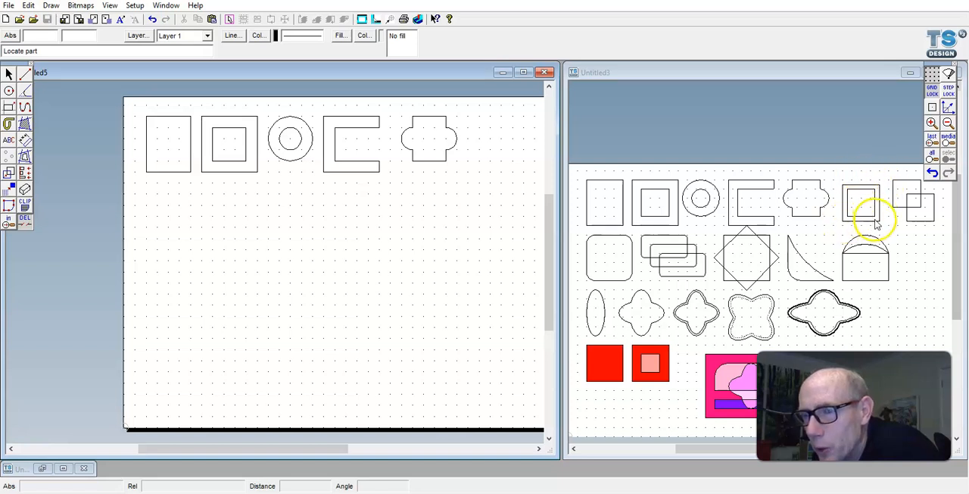
pyautogui.click(8, 108)
pyautogui.click(466, 119)
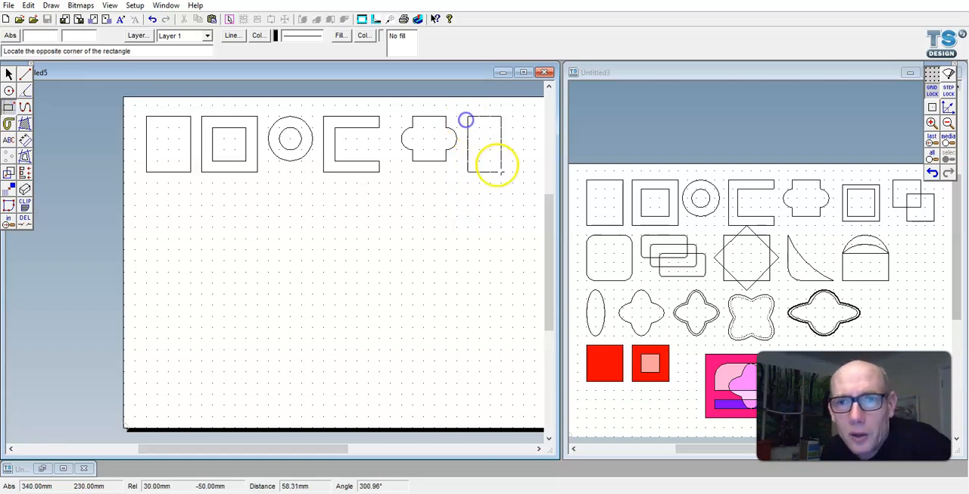
pyautogui.rightClick(513, 161)
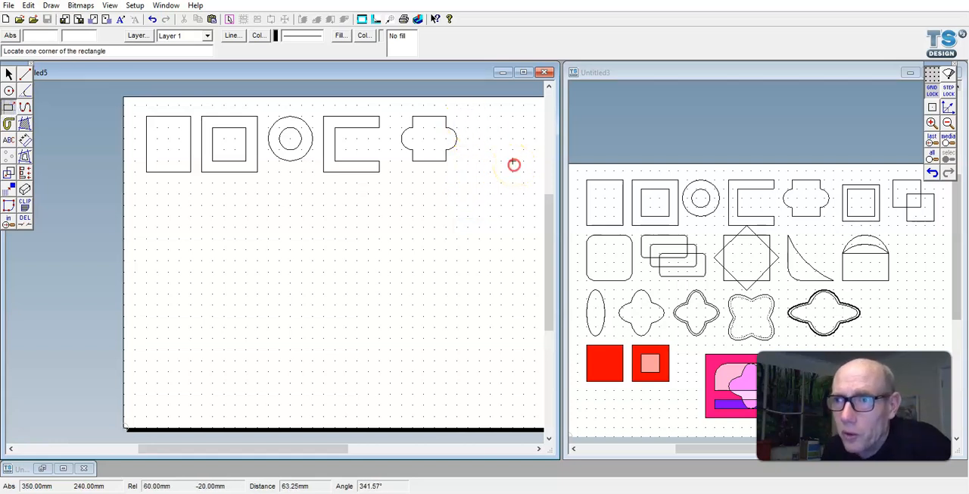
# - Set the step spacing to 5 mm in X and Y, and switch from grid lock to step lock
pyautogui.rightClick(933, 94)
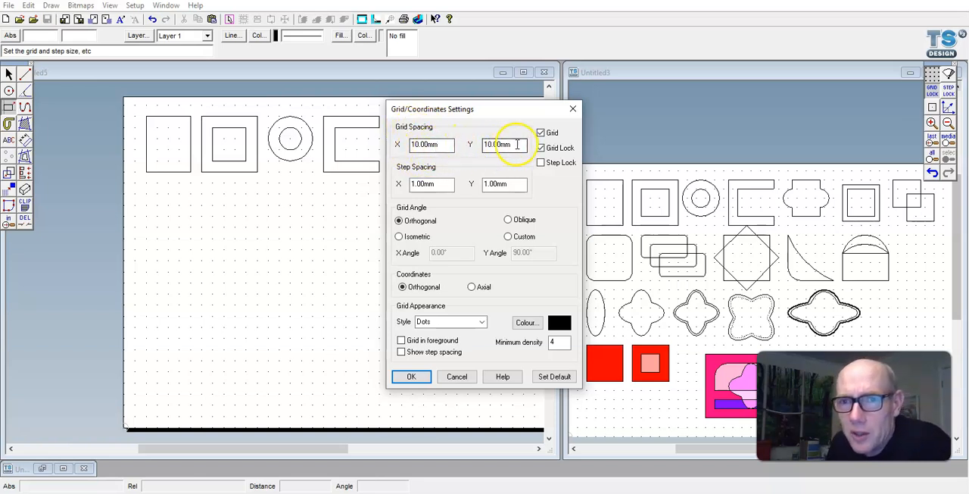
pyautogui.moveTo(439, 184); pyautogui.dragTo(371, 194)
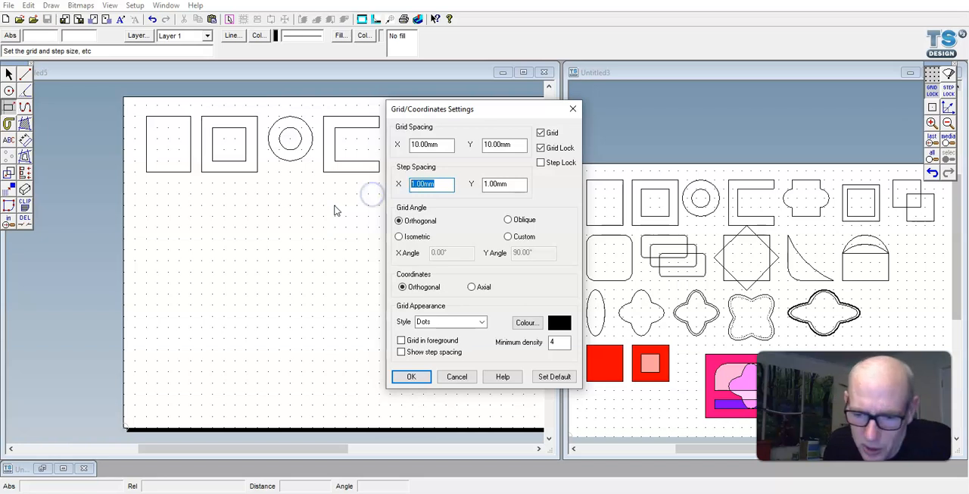
pyautogui.write('5')
pyautogui.moveTo(534, 184); pyautogui.dragTo(381, 185)
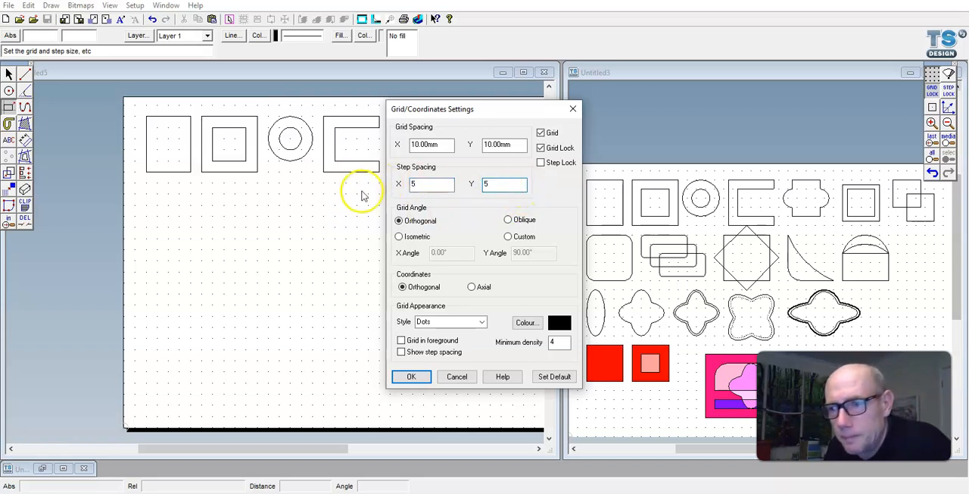
pyautogui.click(411, 376)
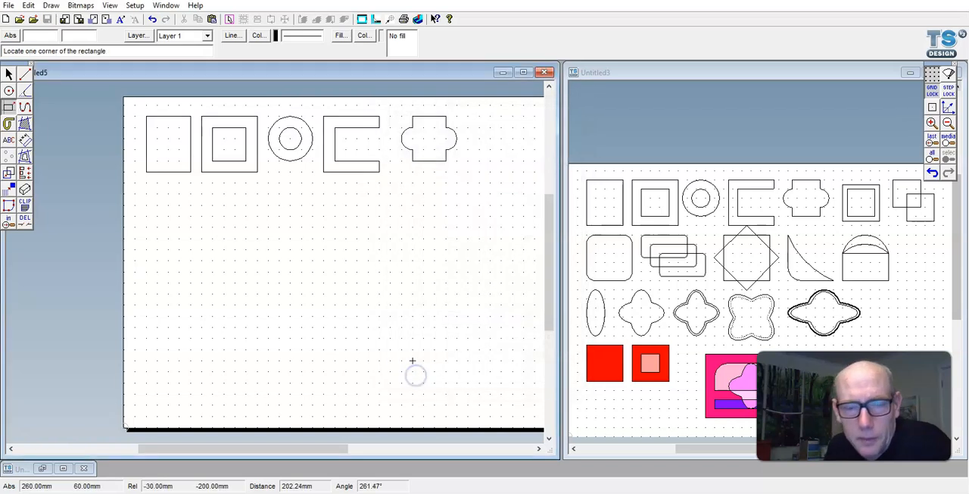
pyautogui.click(948, 92)
pyautogui.click(934, 91)
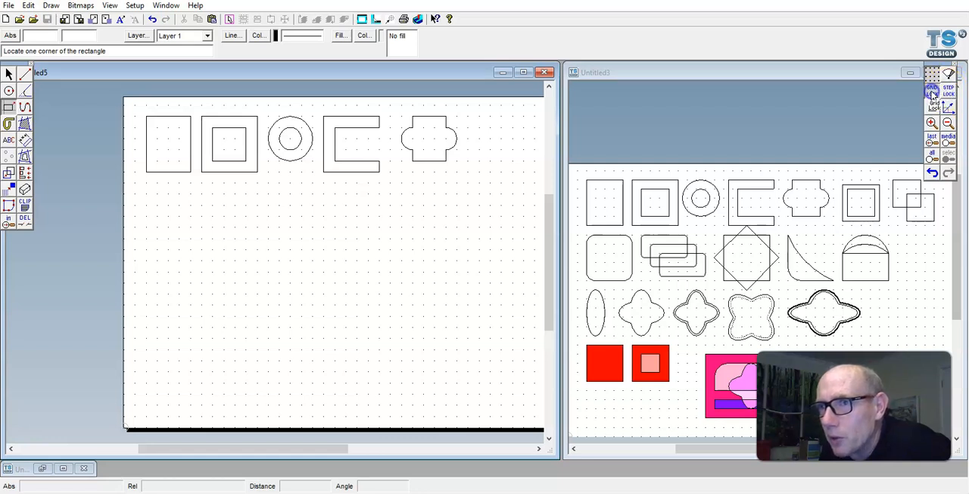
pyautogui.click(948, 92)
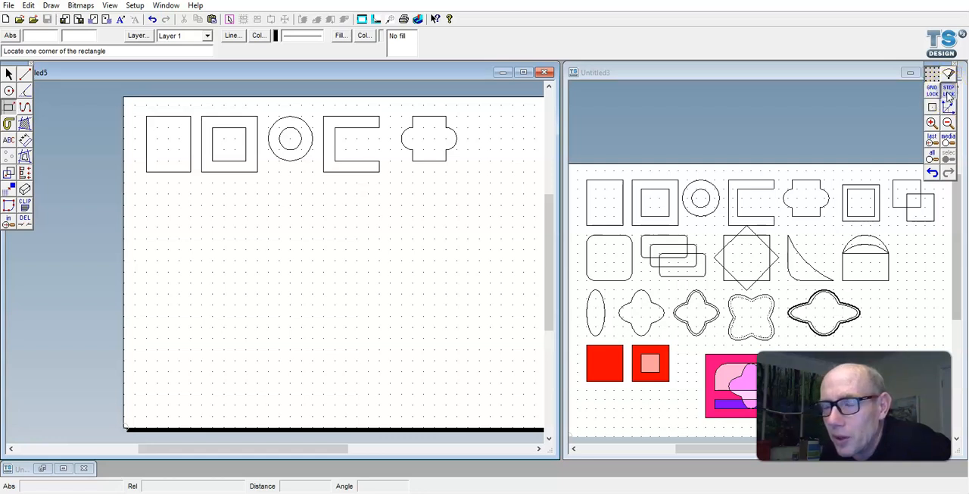
# - Draw a 40 mm square to the right of the lobed shape, with a 30 mm square inset 5 mm inside it
pyautogui.click(472, 122)
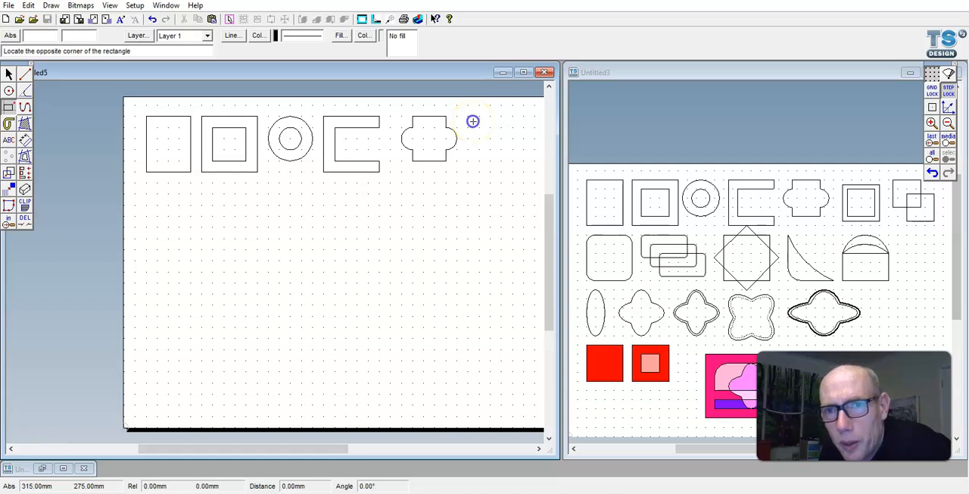
pyautogui.click(507, 161)
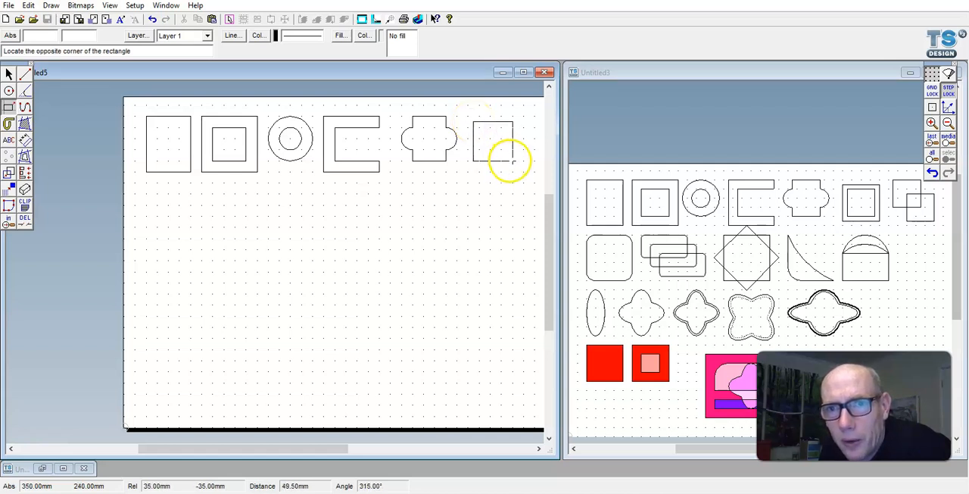
pyautogui.click(519, 166)
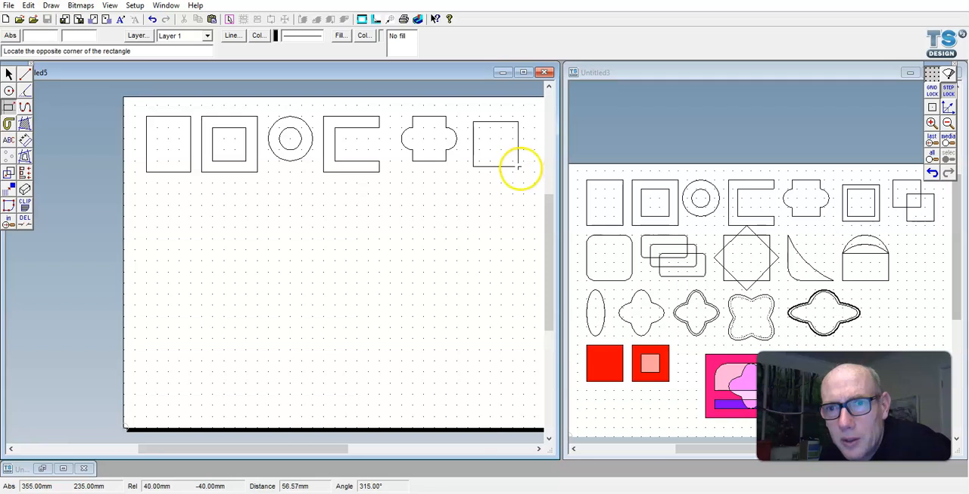
pyautogui.click(518, 168)
pyautogui.click(484, 127)
pyautogui.click(479, 127)
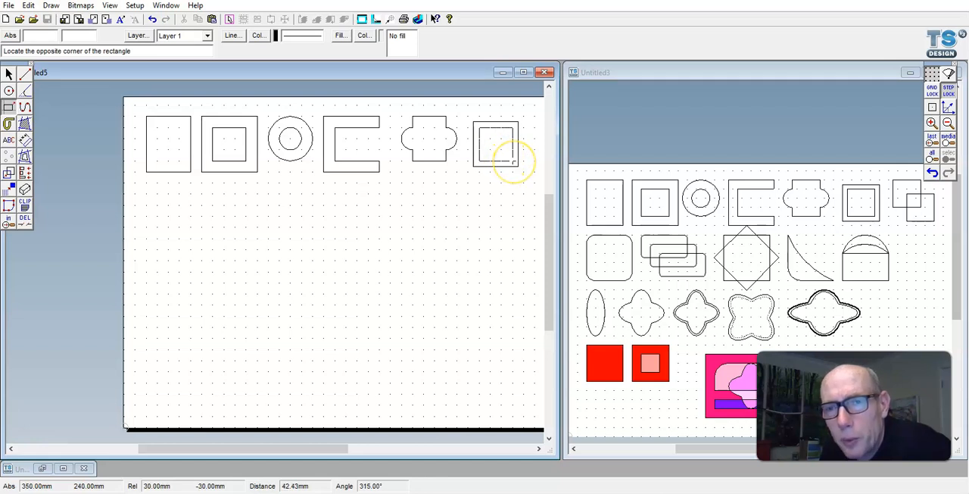
pyautogui.click(513, 162)
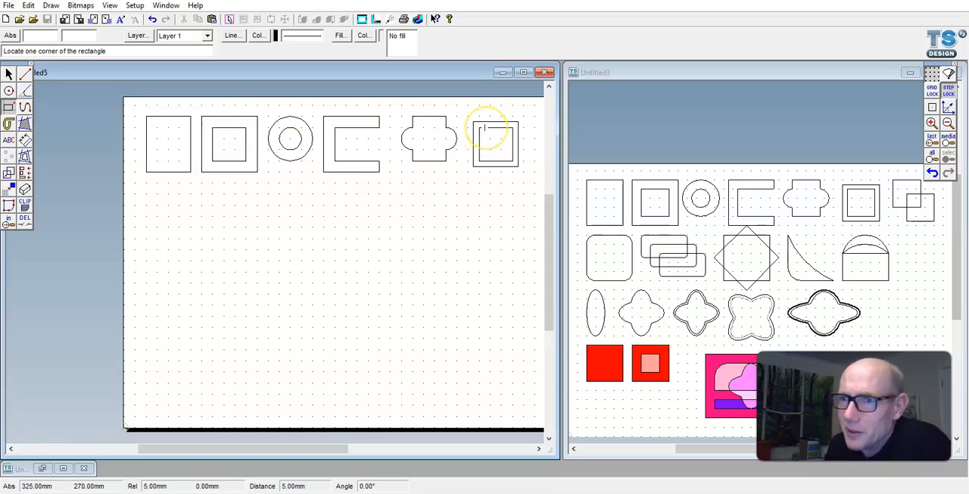
# - Draw two overlapping 30 mm squares at the end of the row, the second offset 15 mm right and 15 mm down
pyautogui.moveTo(325, 450); pyautogui.dragTo(352, 452)
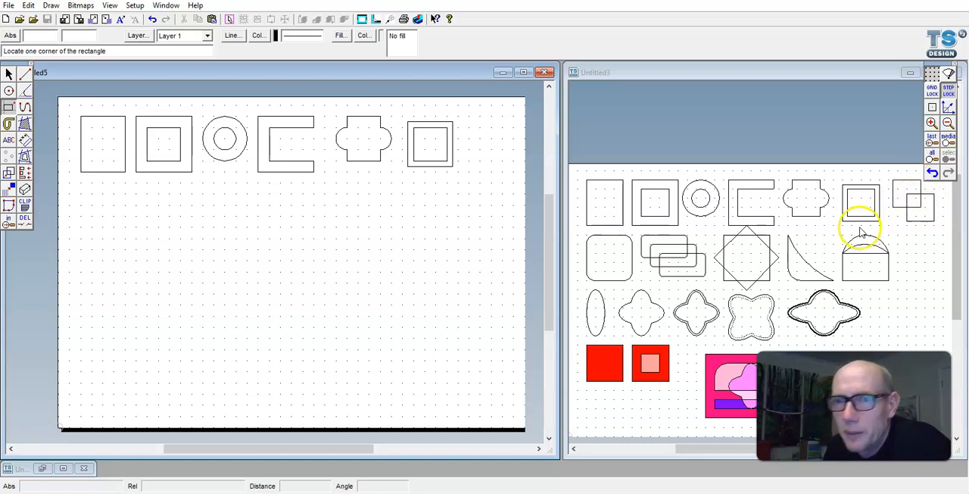
pyautogui.click(458, 116)
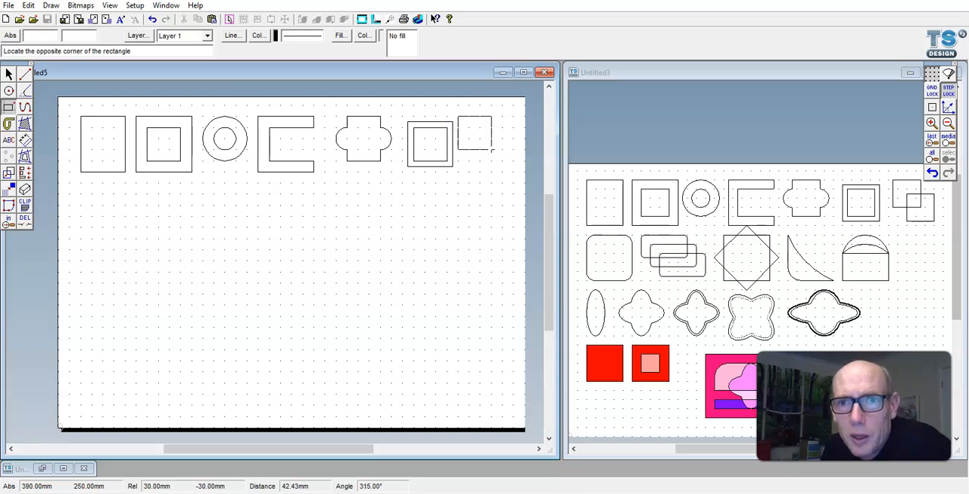
pyautogui.click(492, 149)
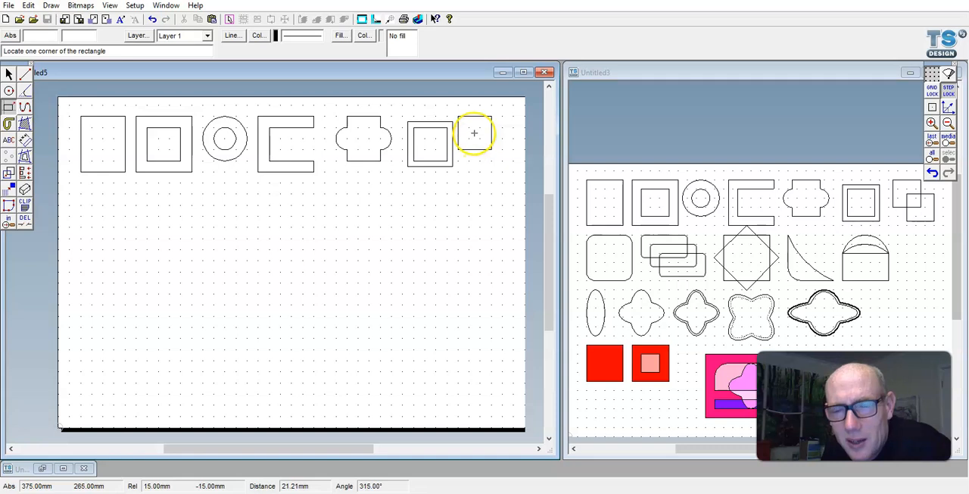
pyautogui.click(474, 132)
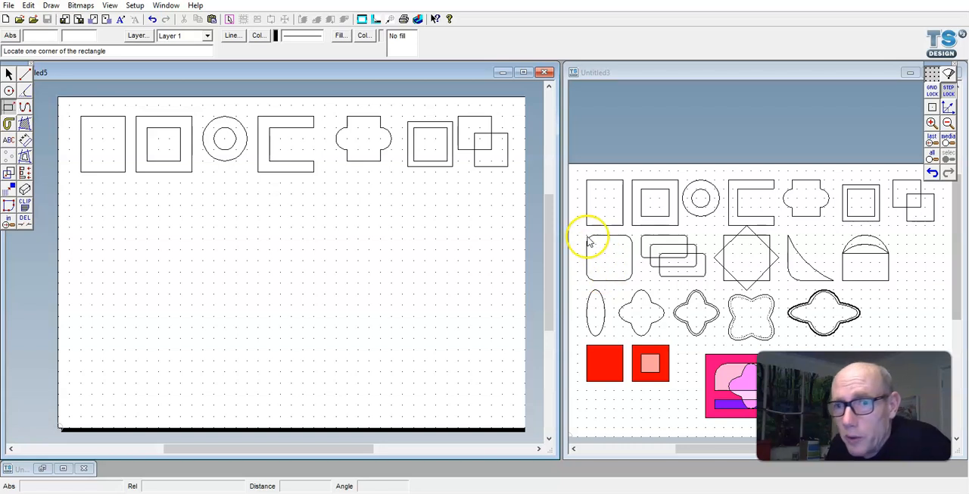
# - Draw a 50 mm square at the start of the second row and fillet its four corners with a 10 mm radius
pyautogui.click(81, 182)
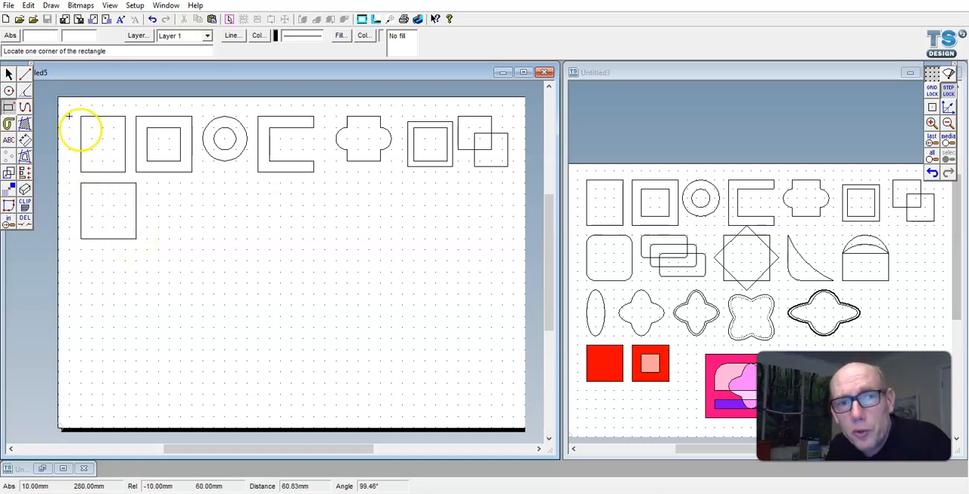
pyautogui.click(25, 91)
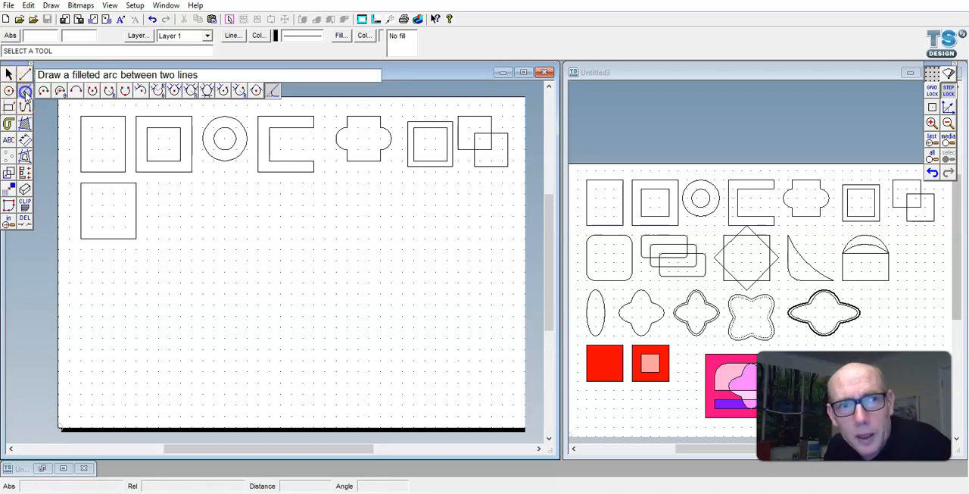
pyautogui.click(274, 92)
pyautogui.click(474, 237)
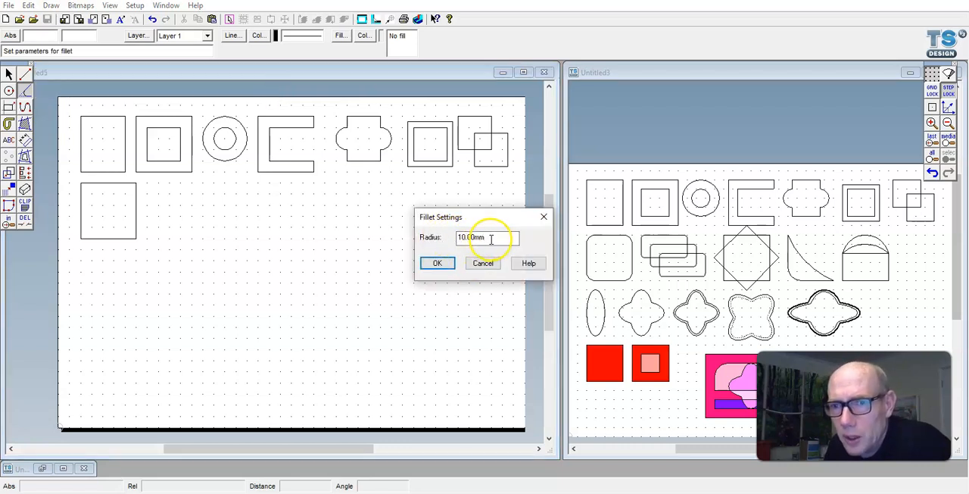
pyautogui.click(435, 263)
pyautogui.click(116, 185)
pyautogui.click(138, 212)
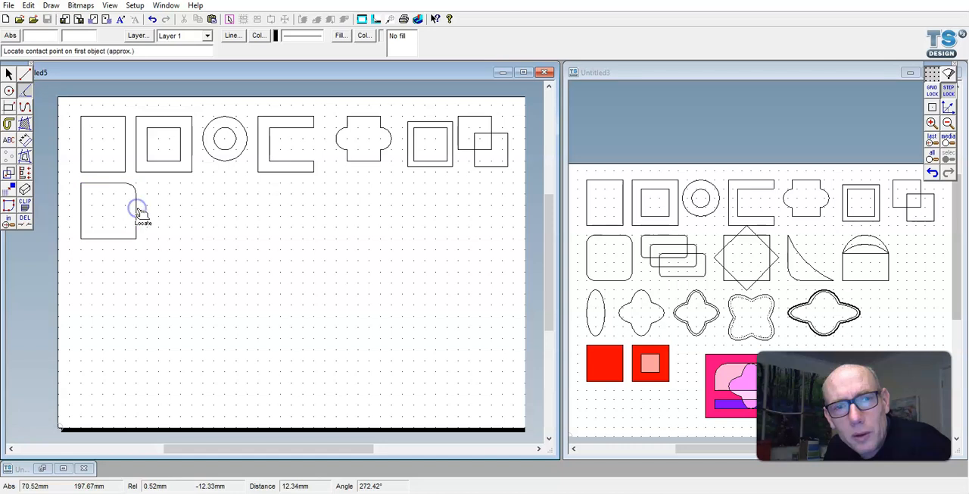
pyautogui.click(97, 184)
pyautogui.click(82, 198)
pyautogui.click(80, 219)
pyautogui.click(101, 237)
pyautogui.click(120, 240)
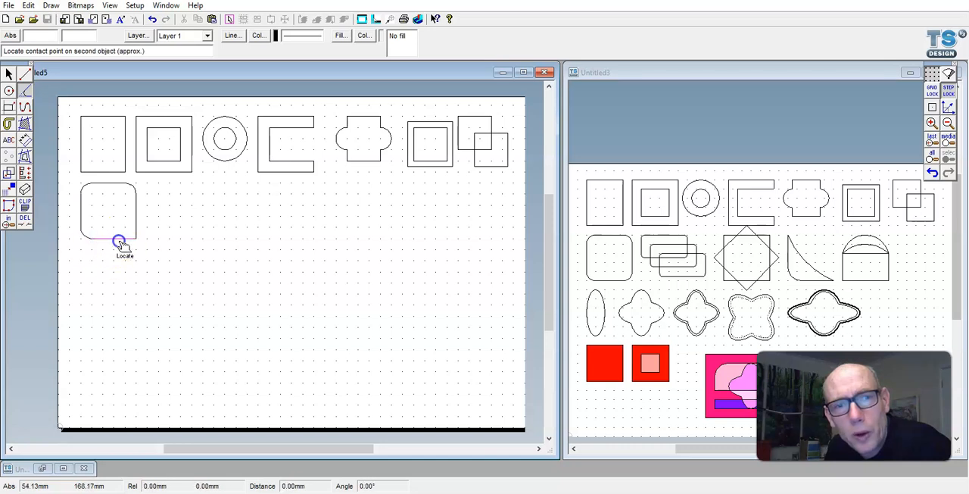
pyautogui.click(136, 221)
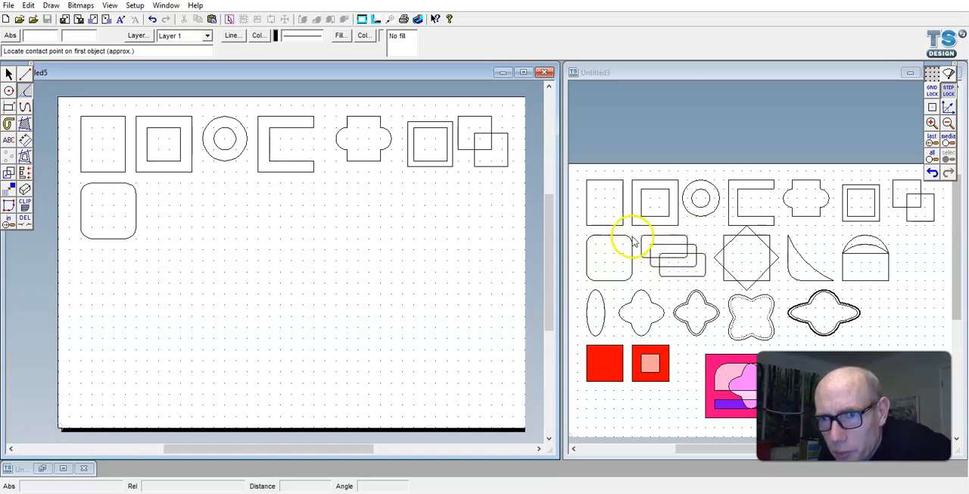
# - Switch to grid lock and draw a rectangle 50 mm wide and 20 mm high to the right of the rounded square
pyautogui.click(9, 107)
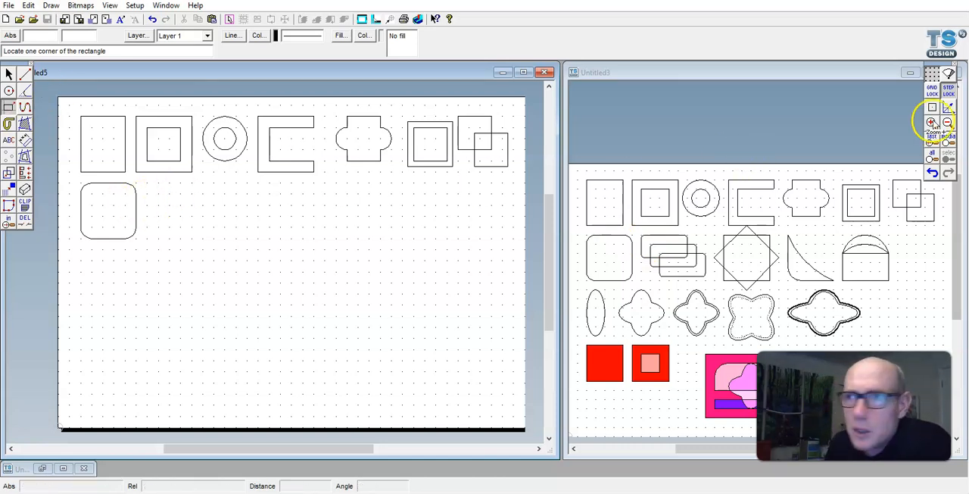
pyautogui.click(148, 186)
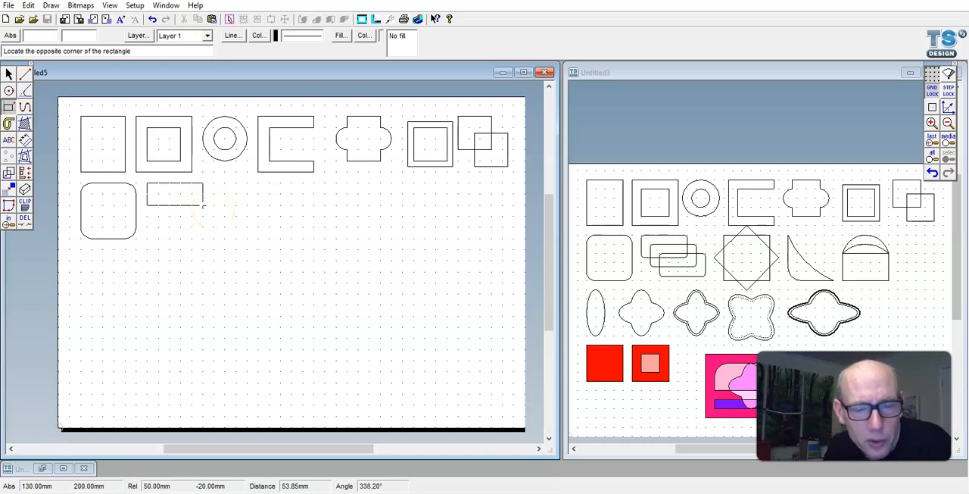
pyautogui.click(203, 205)
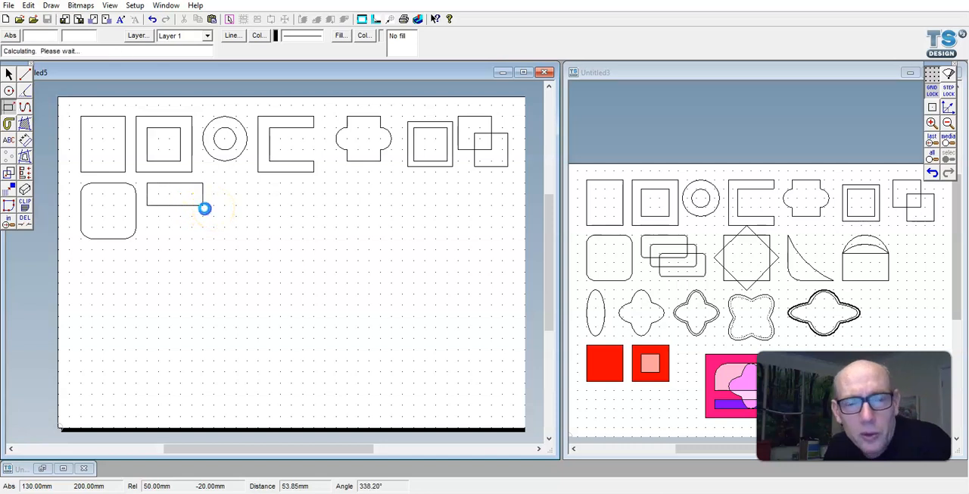
# - Select the fillet tool and set its radius to 5 mm
pyautogui.click(25, 91)
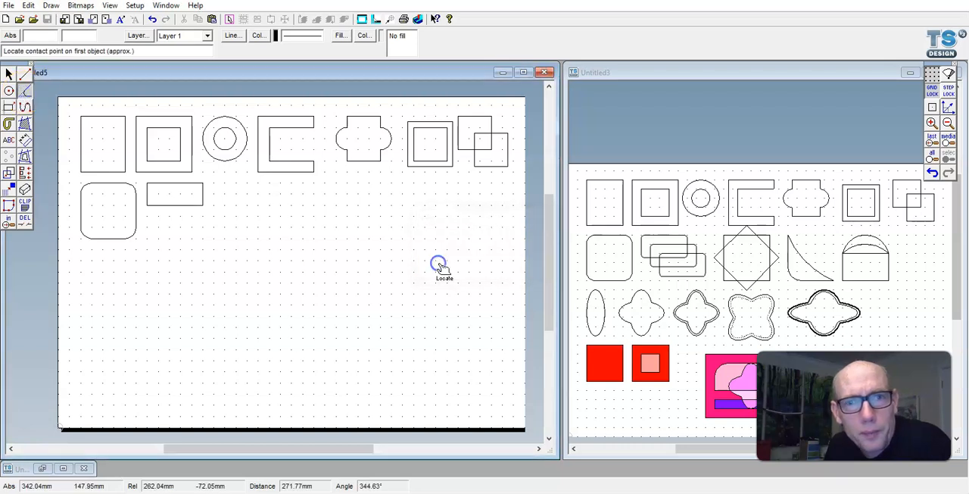
pyautogui.rightClick(26, 91)
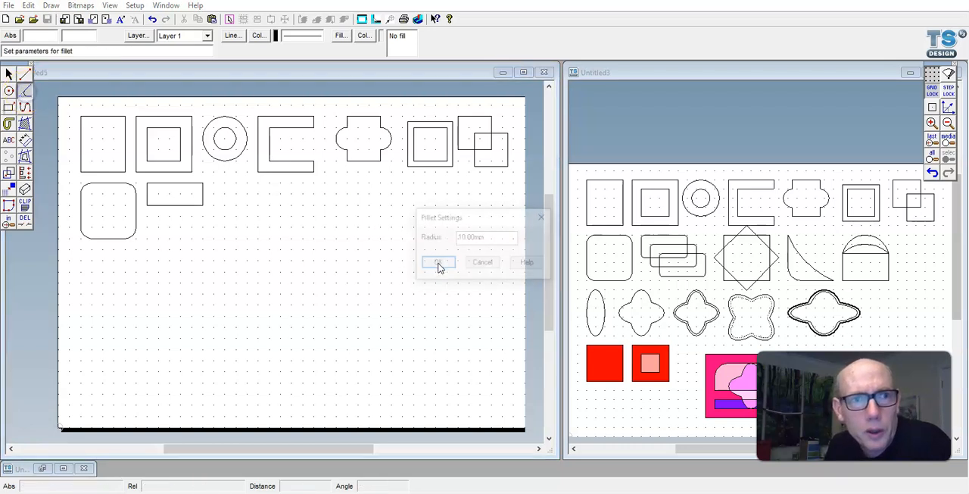
pyautogui.click(439, 264)
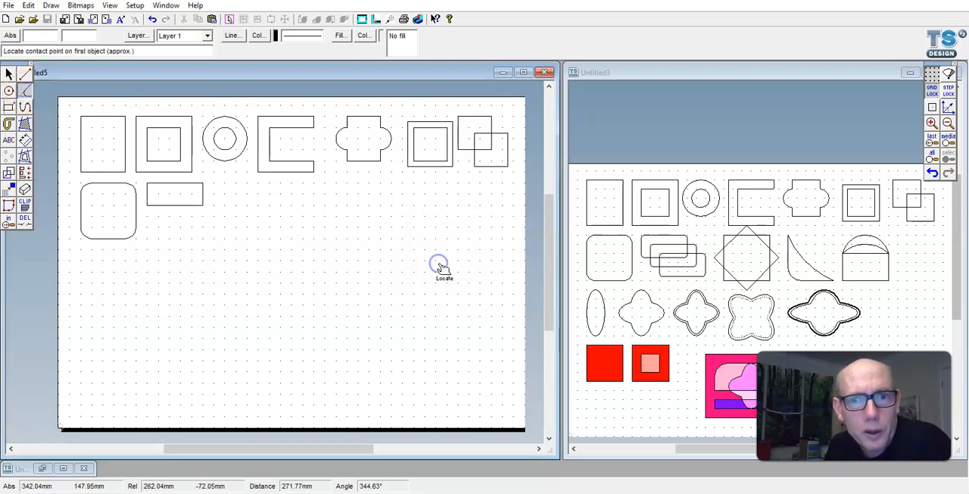
pyautogui.rightClick(21, 92)
pyautogui.doubleClick(500, 237)
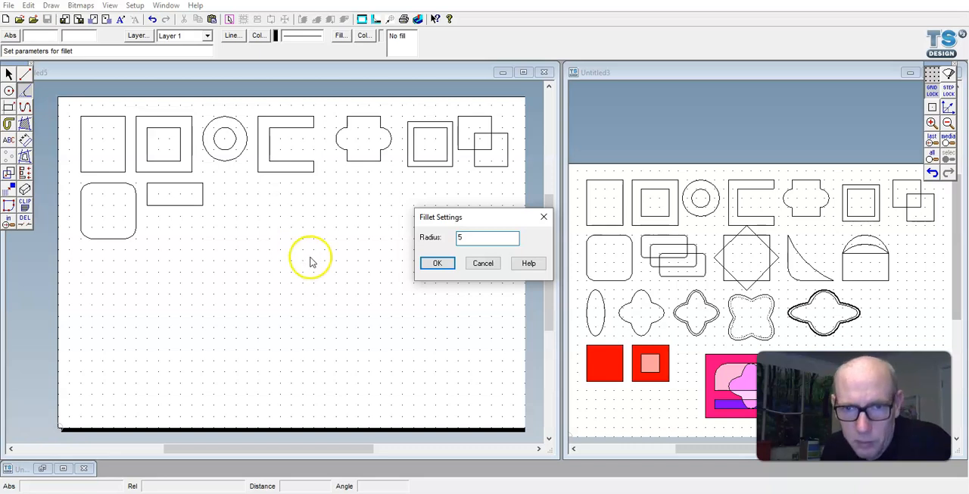
pyautogui.click(435, 264)
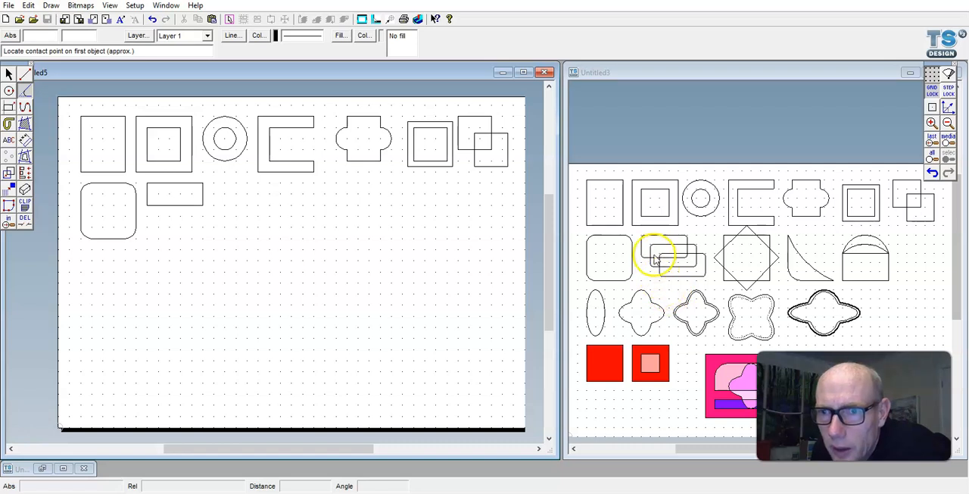
# - With step lock on, stretch the rectangle's bottom edge down 5 mm to make it 25 mm high
pyautogui.click(9, 74)
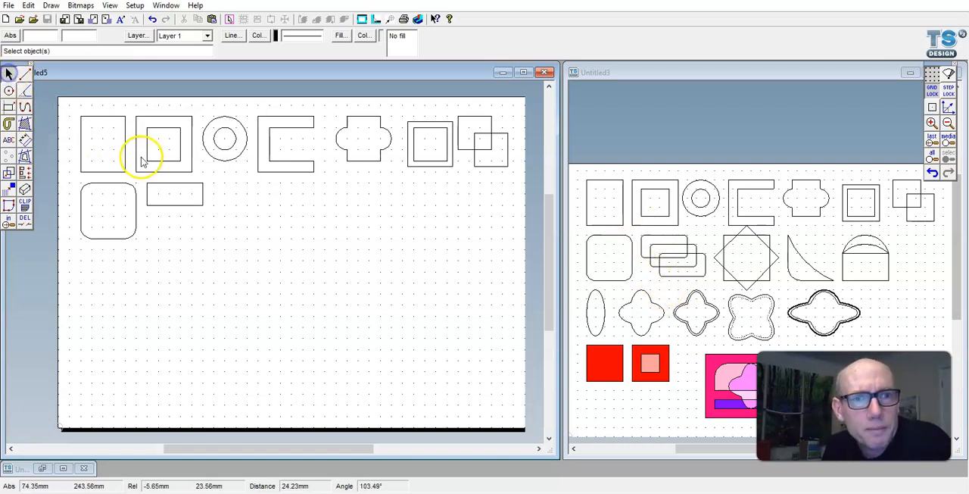
pyautogui.click(160, 189)
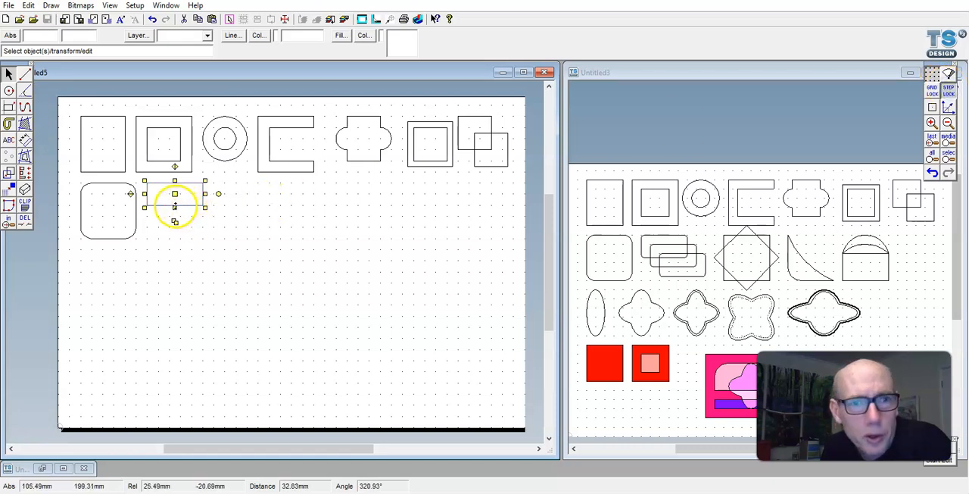
pyautogui.click(269, 233)
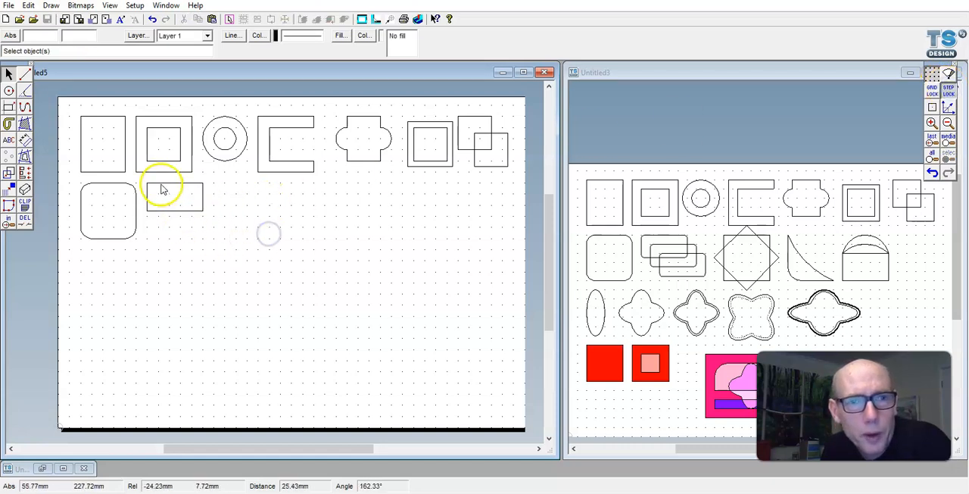
# - Fillet all four corners of the 50 by 25 mm rectangle with the 5 mm radius
pyautogui.click(25, 90)
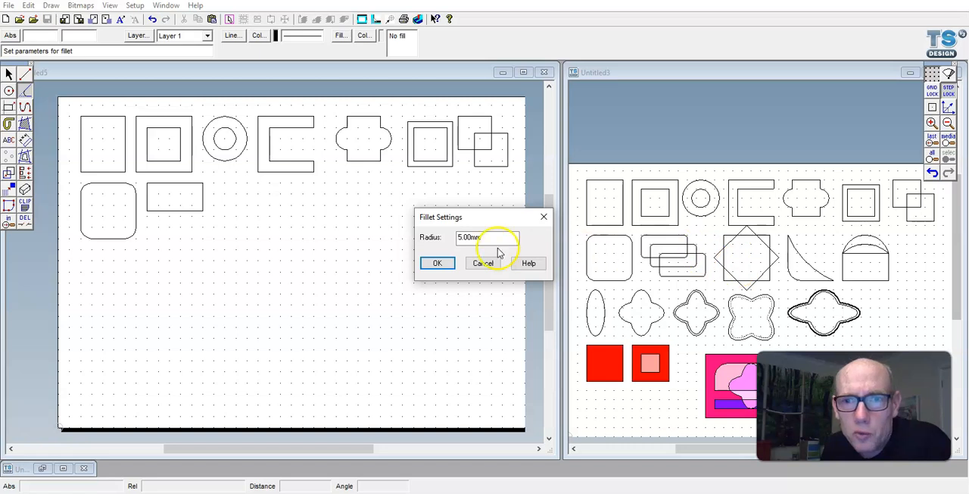
pyautogui.click(435, 262)
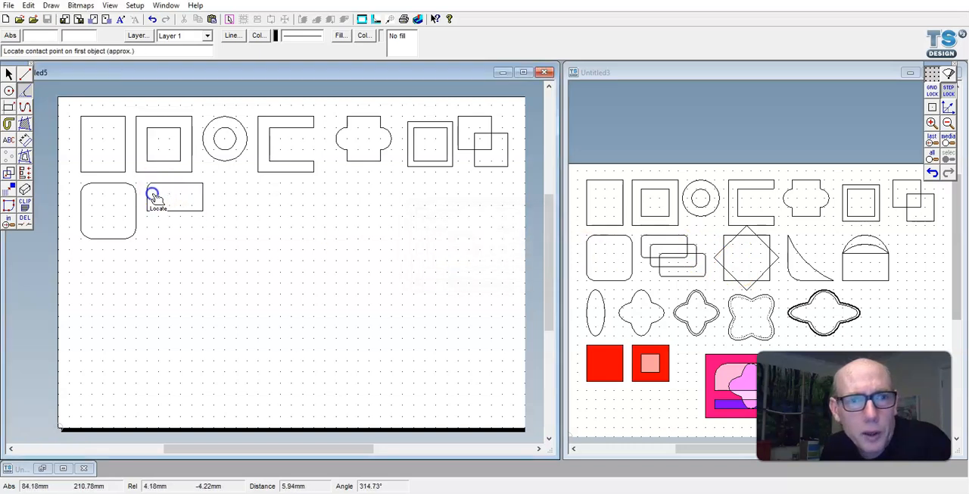
pyautogui.click(192, 184)
pyautogui.click(201, 188)
pyautogui.click(203, 198)
pyautogui.click(190, 209)
pyautogui.click(168, 213)
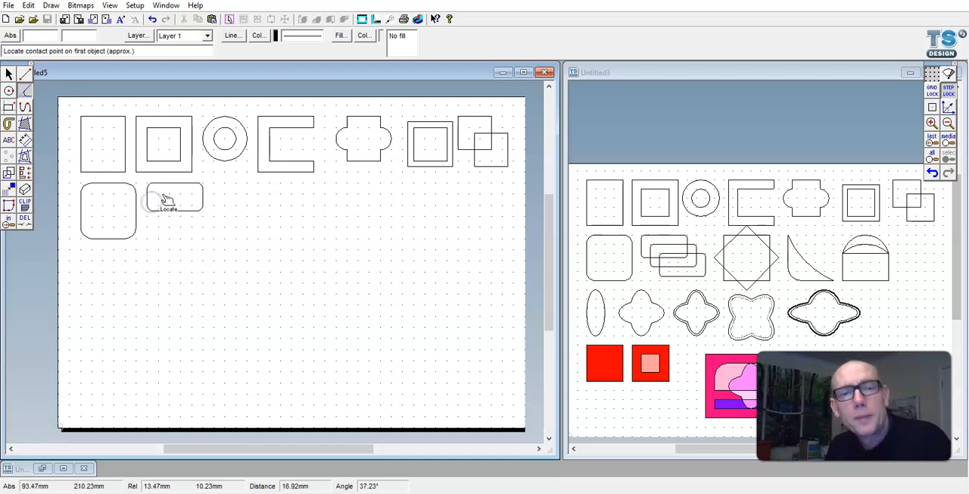
# - Copy the rounded rectangle twice, offsetting each copy 10 mm right and 10 mm down from the previous one
pyautogui.click(9, 74)
pyautogui.click(158, 187)
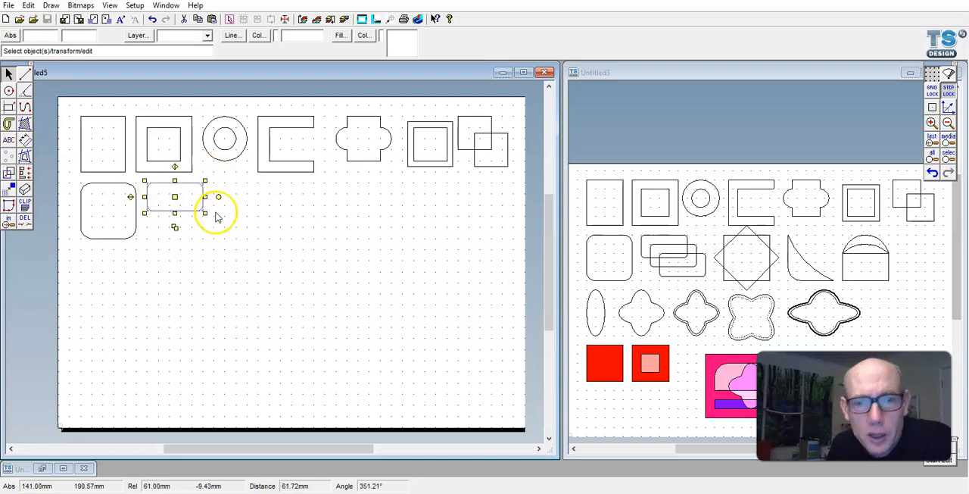
pyautogui.click(175, 228)
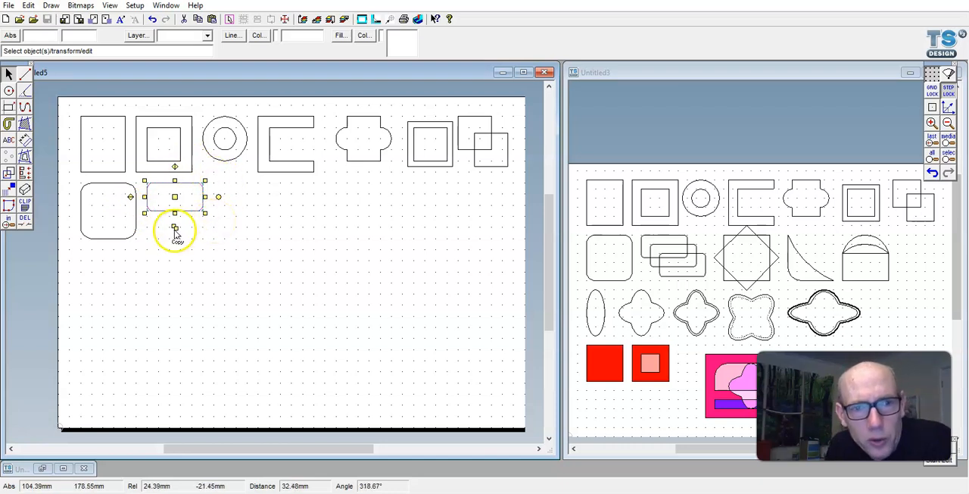
pyautogui.moveTo(178, 231); pyautogui.dragTo(187, 241)
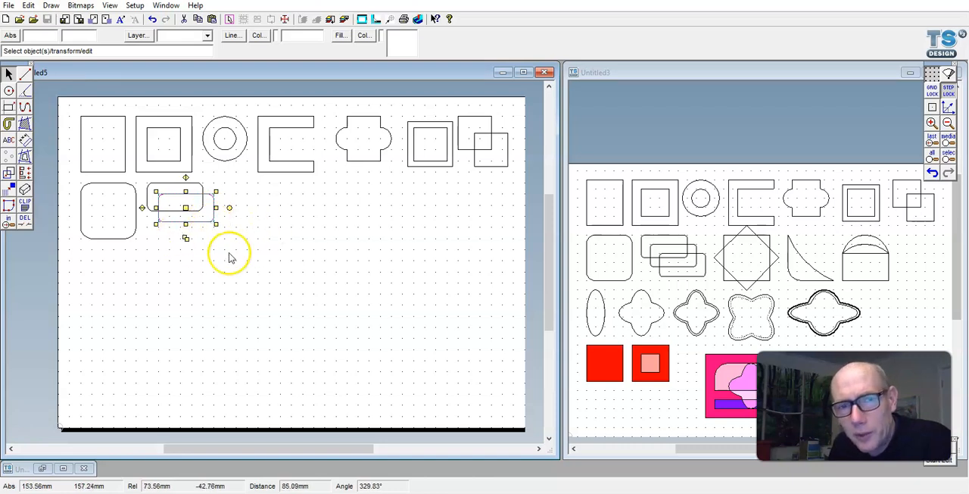
pyautogui.moveTo(186, 241); pyautogui.dragTo(195, 249)
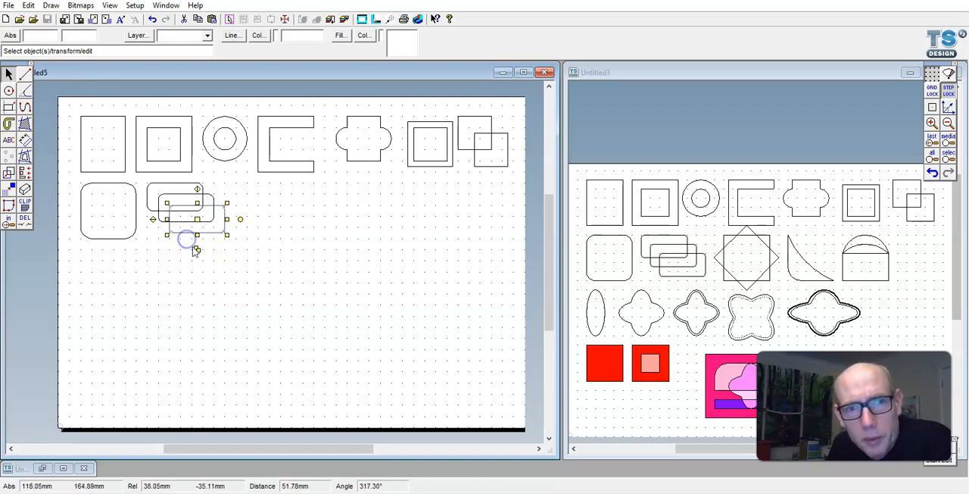
pyautogui.click(261, 248)
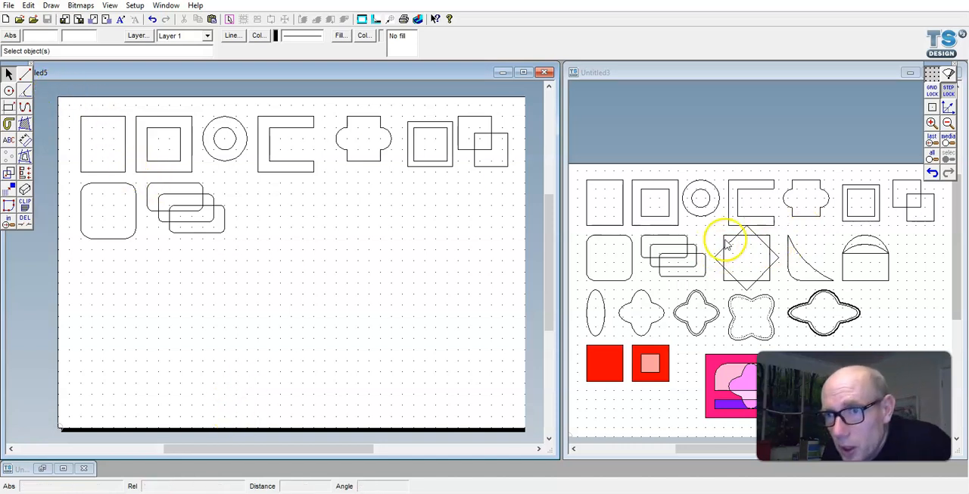
# - Draw a 50 mm square in the second row, to the right of the three overlapping rounded rectangles
pyautogui.click(8, 108)
pyautogui.click(247, 185)
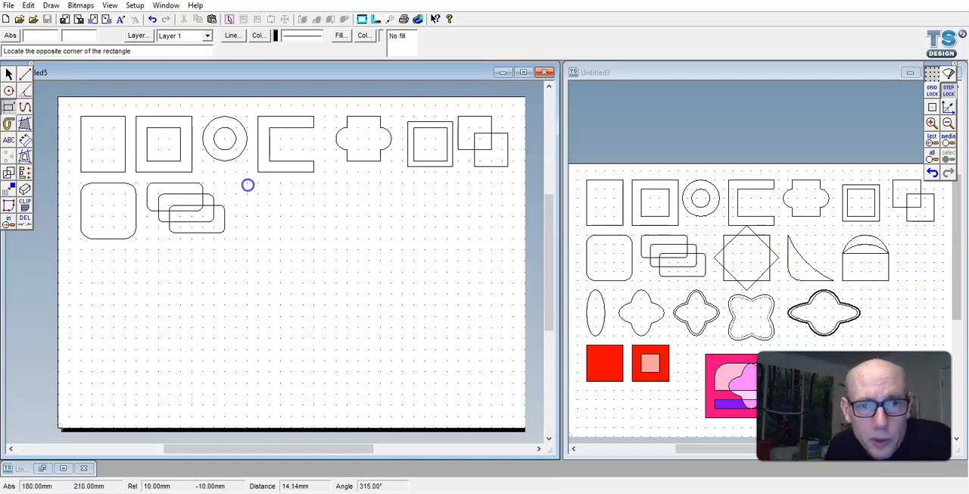
pyautogui.click(309, 239)
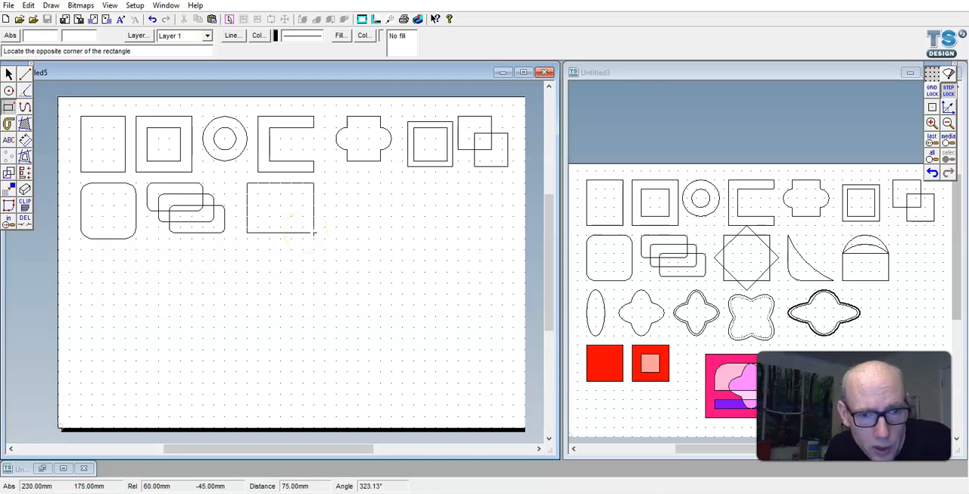
pyautogui.click(297, 234)
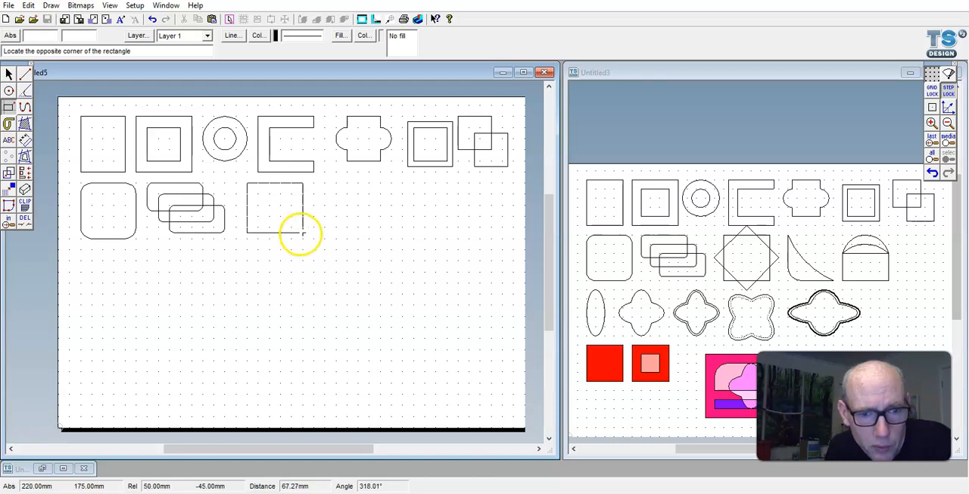
pyautogui.click(303, 238)
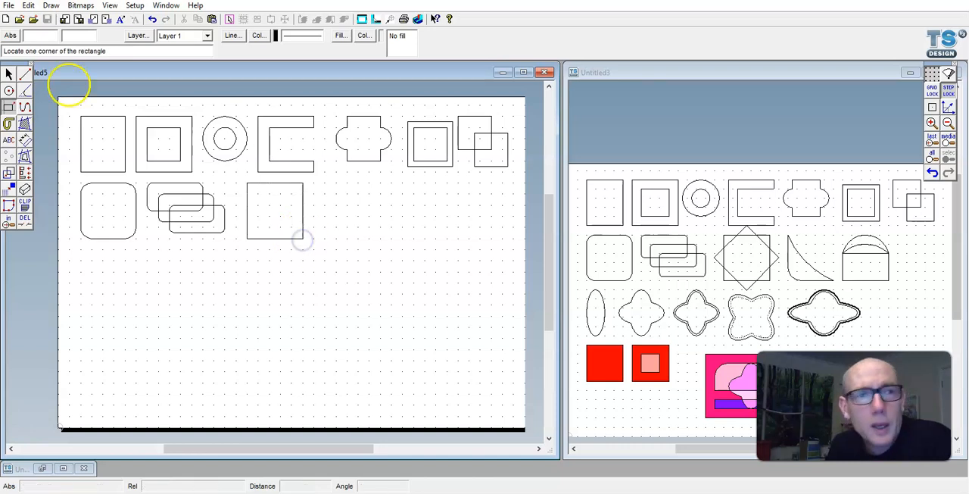
# - Rotate the new 50 mm square by 45° about its centre to form a diamond
pyautogui.click(9, 74)
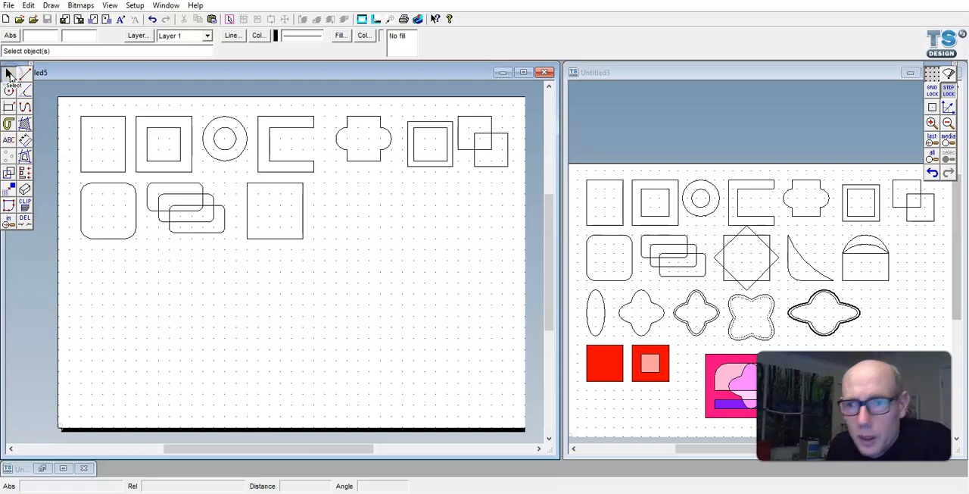
pyautogui.click(281, 188)
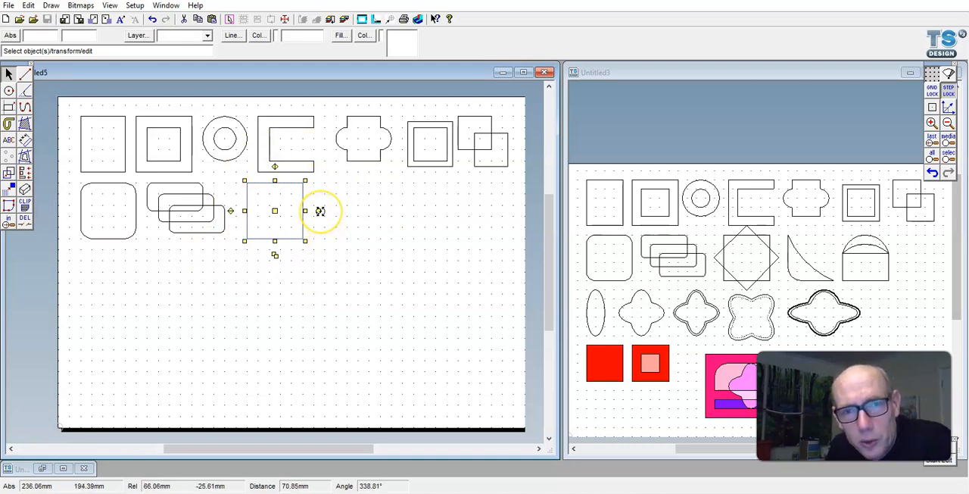
pyautogui.moveTo(318, 211); pyautogui.dragTo(314, 248)
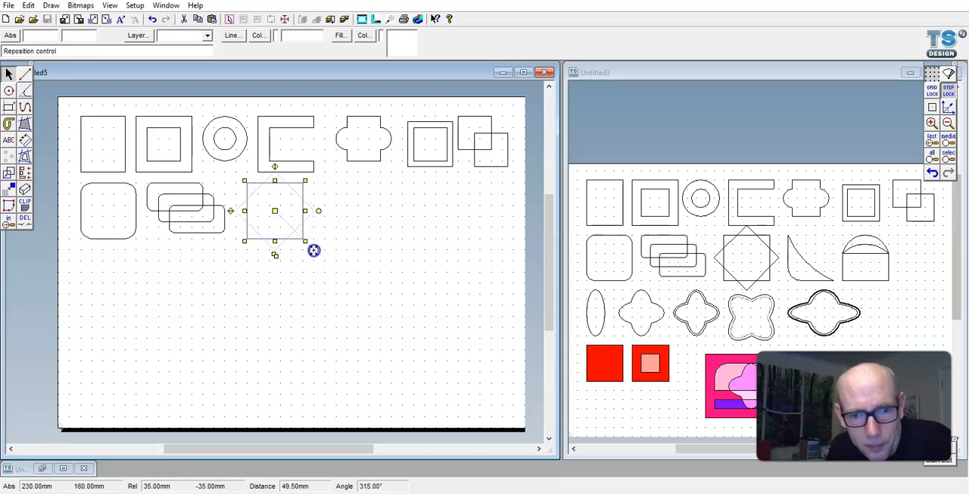
pyautogui.moveTo(313, 249); pyautogui.dragTo(301, 181)
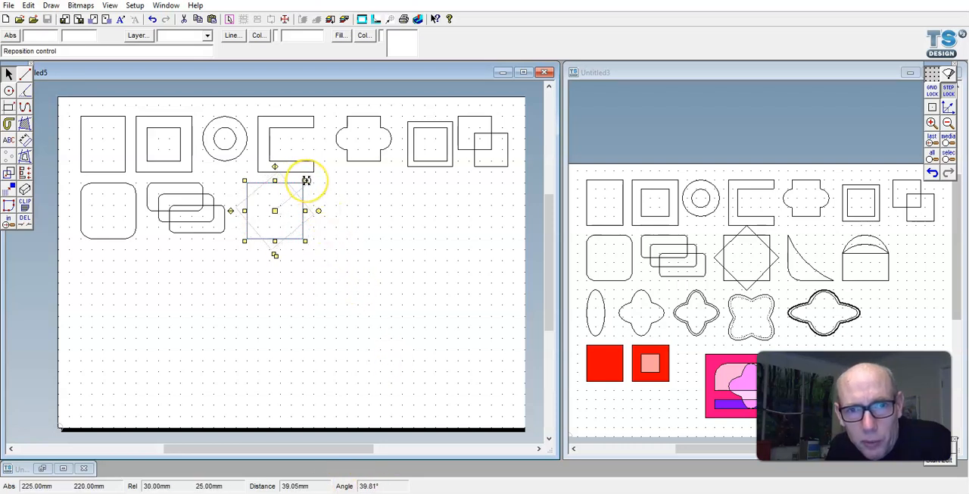
pyautogui.moveTo(308, 180); pyautogui.dragTo(315, 173)
pyautogui.click(401, 201)
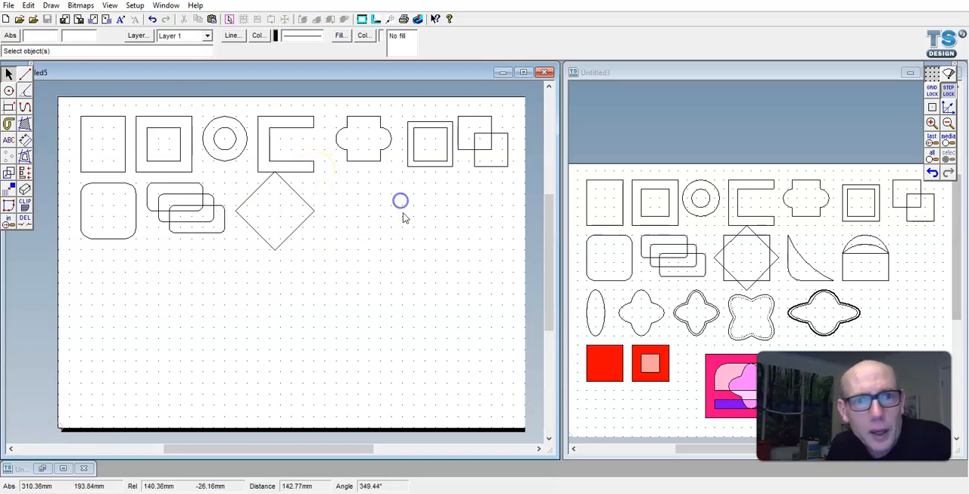
# - Draw an upright 50 mm square centred over the diamond
pyautogui.click(8, 107)
pyautogui.click(246, 183)
pyautogui.click(303, 235)
pyautogui.click(379, 268)
pyautogui.rightClick(387, 350)
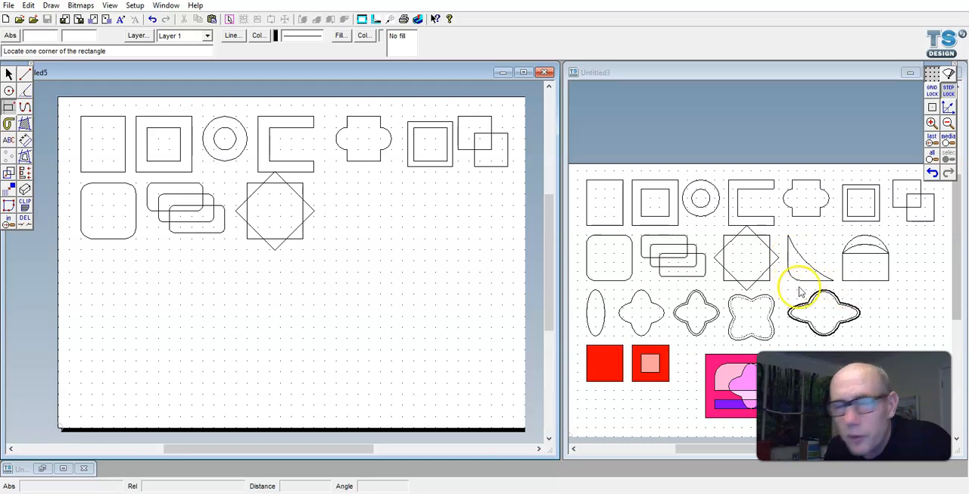
# - Draw a 50 mm square in the second row, to the right of the overlapping square and diamond
pyautogui.click(9, 107)
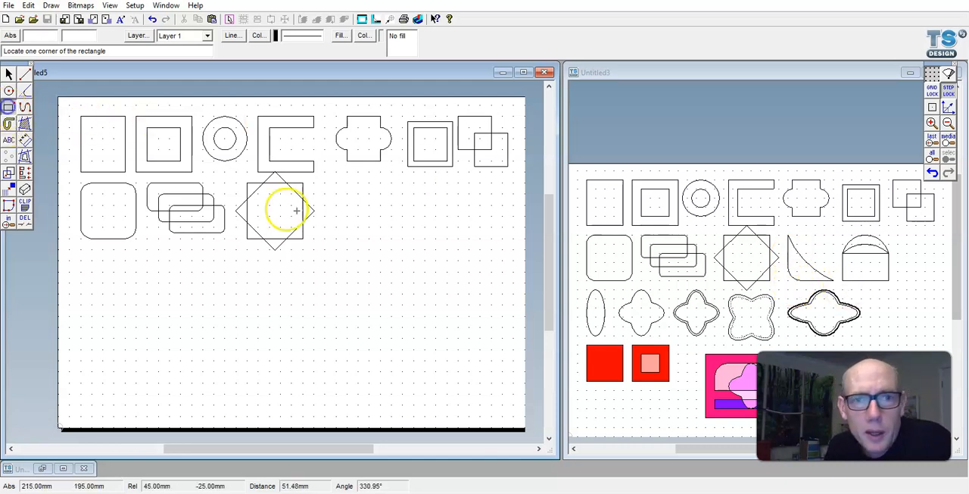
pyautogui.click(324, 183)
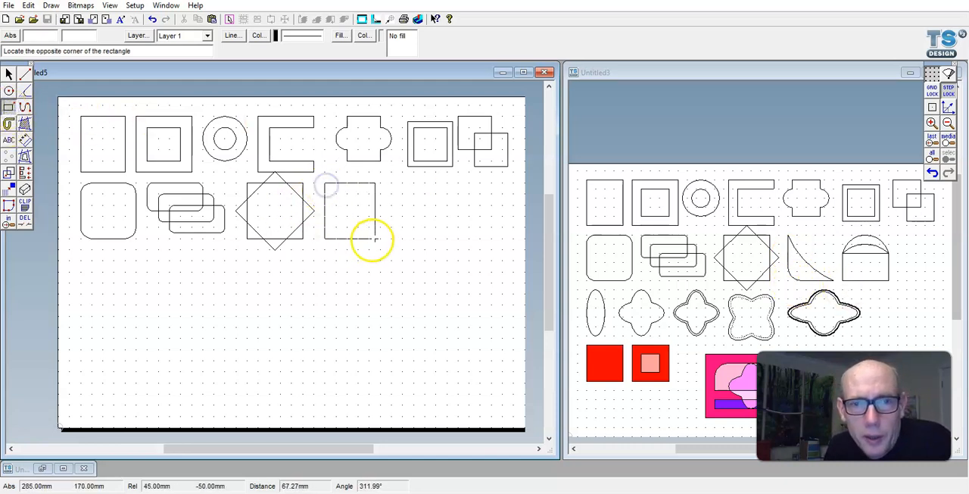
pyautogui.click(381, 239)
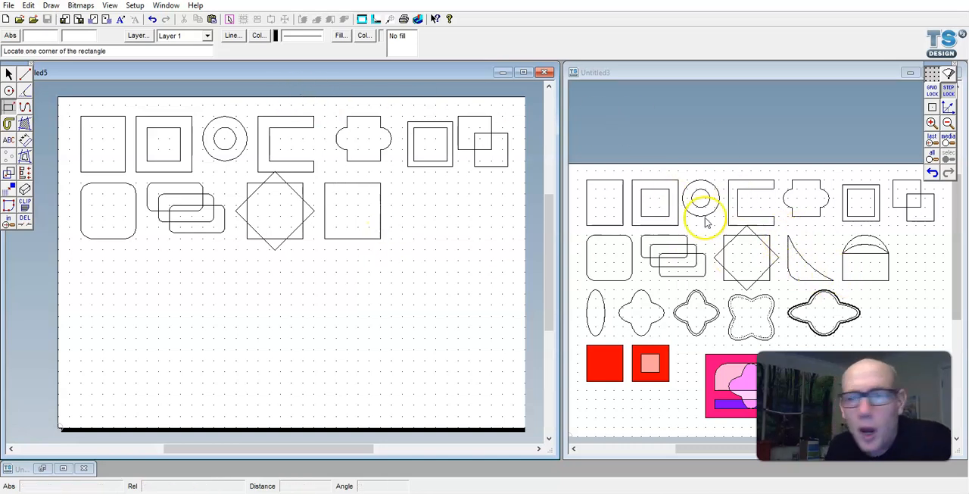
# - Draw a three-point arc between the new square's upper-left and lower-right corners, passing 20 mm right and 30 mm below the upper-left corner
pyautogui.click(24, 93)
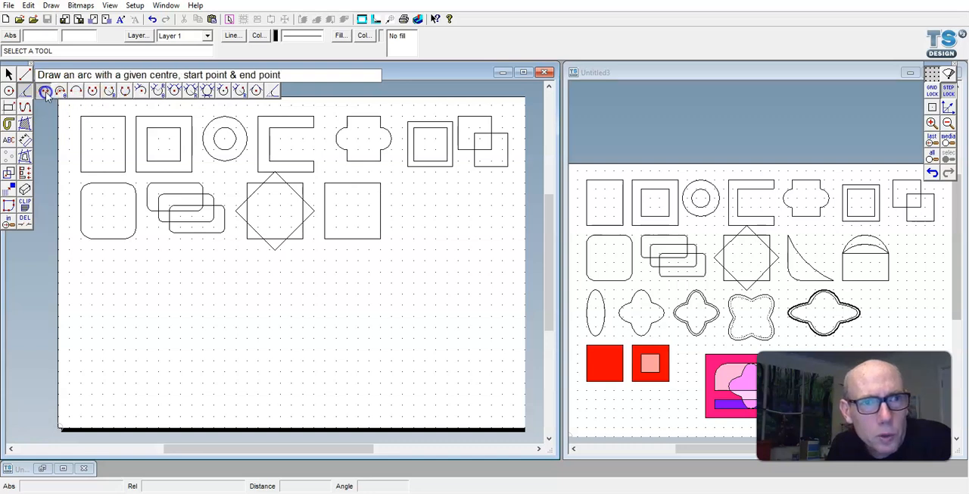
pyautogui.click(125, 90)
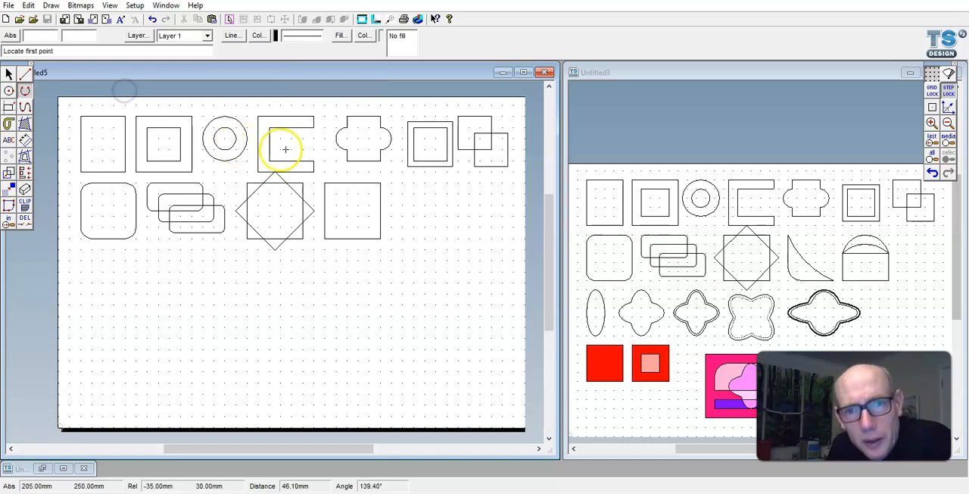
pyautogui.click(324, 182)
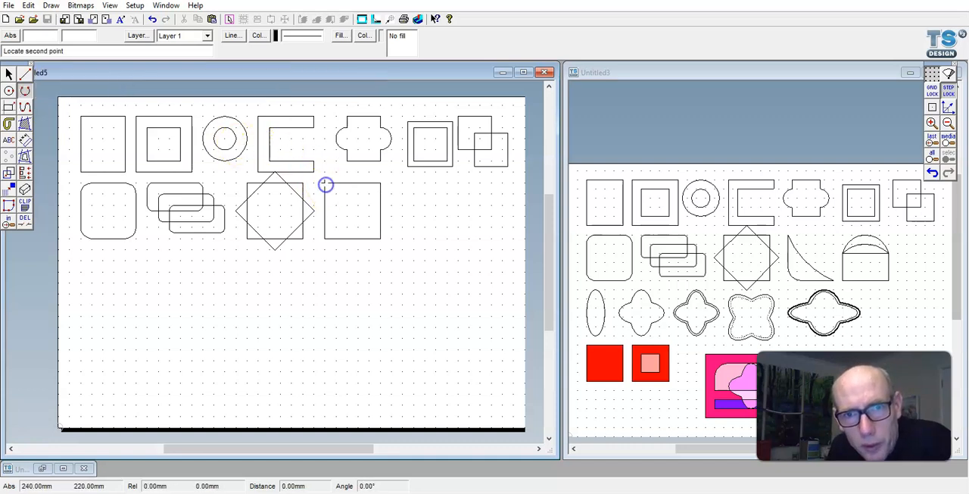
pyautogui.click(347, 216)
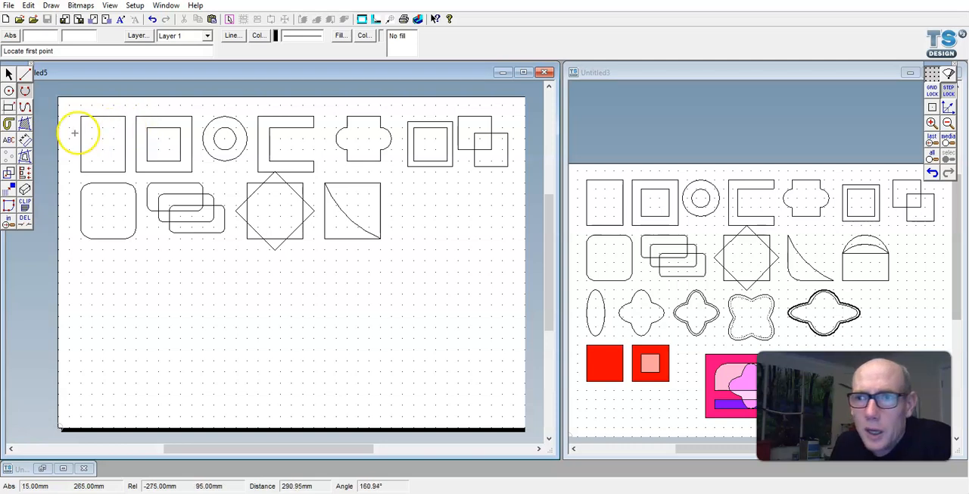
# - Delete the upper and right sides of the square containing the arc
pyautogui.click(26, 224)
pyautogui.click(365, 184)
pyautogui.click(380, 200)
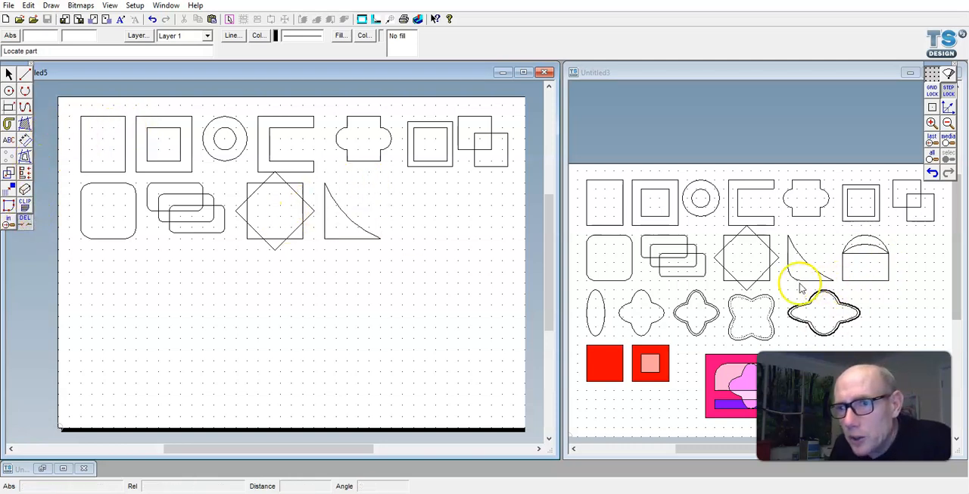
# - Fillet the lower-left corner of the arc-sided shape with a 10 mm radius
pyautogui.click(26, 90)
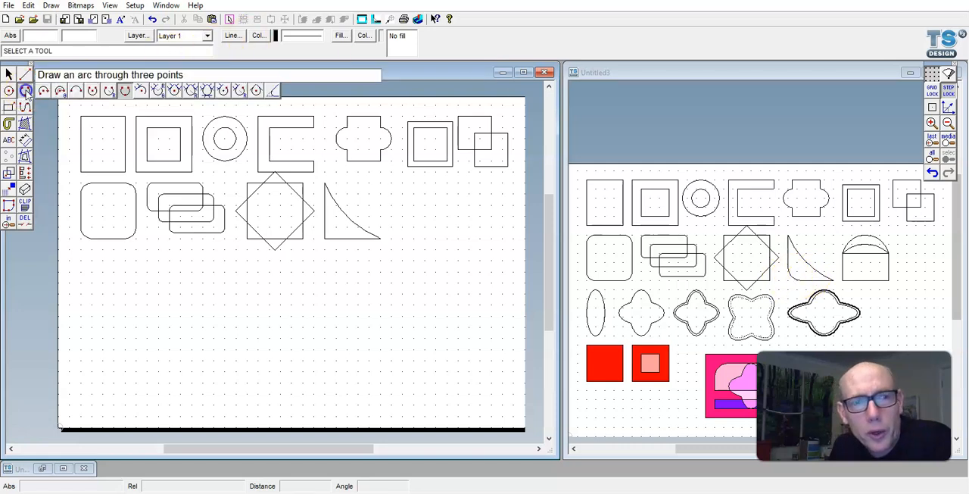
pyautogui.click(276, 92)
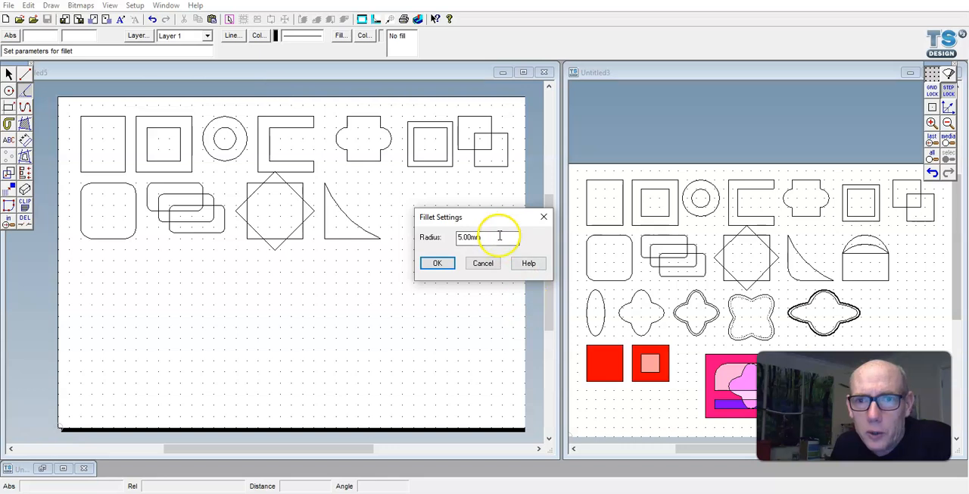
pyautogui.write('1')
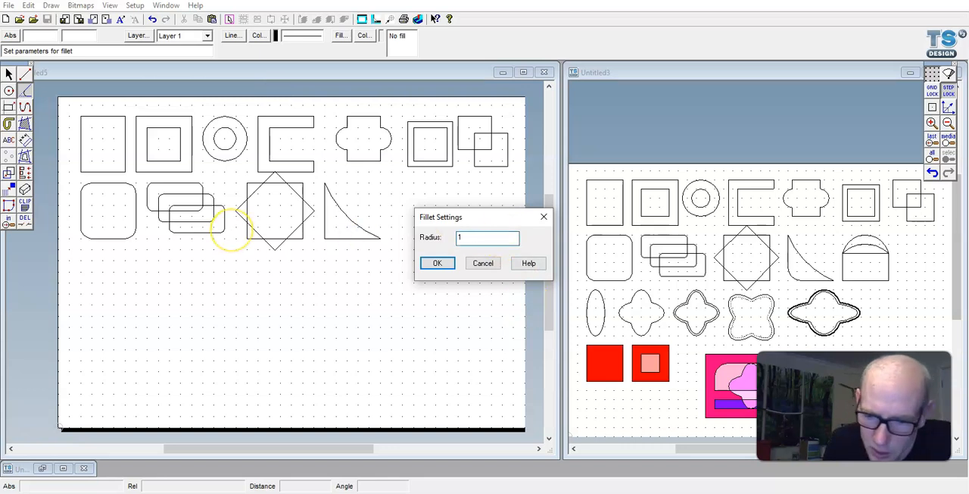
pyautogui.write('0')
pyautogui.press('Return')
pyautogui.click(324, 220)
pyautogui.click(330, 237)
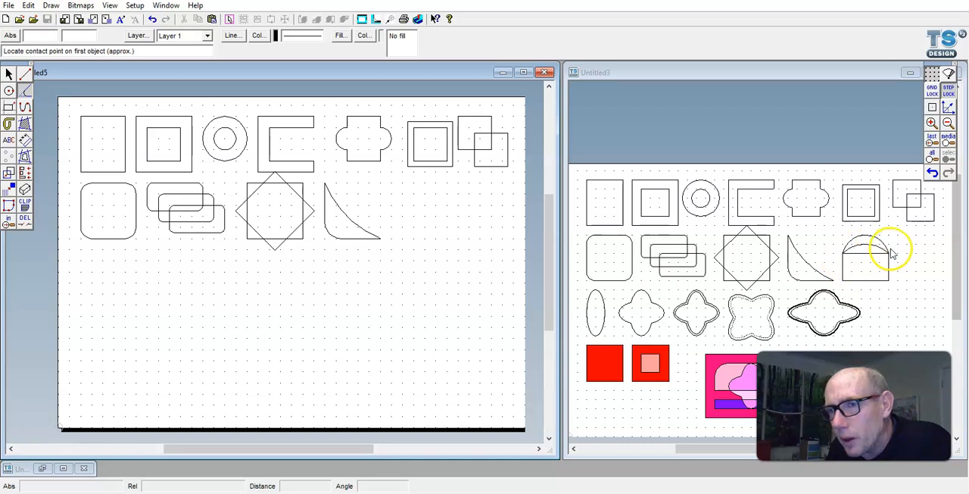
# - Draw a rectangle 60 mm wide and 30 mm high to the right of the arc-sided shape, aligned with its base
pyautogui.click(8, 107)
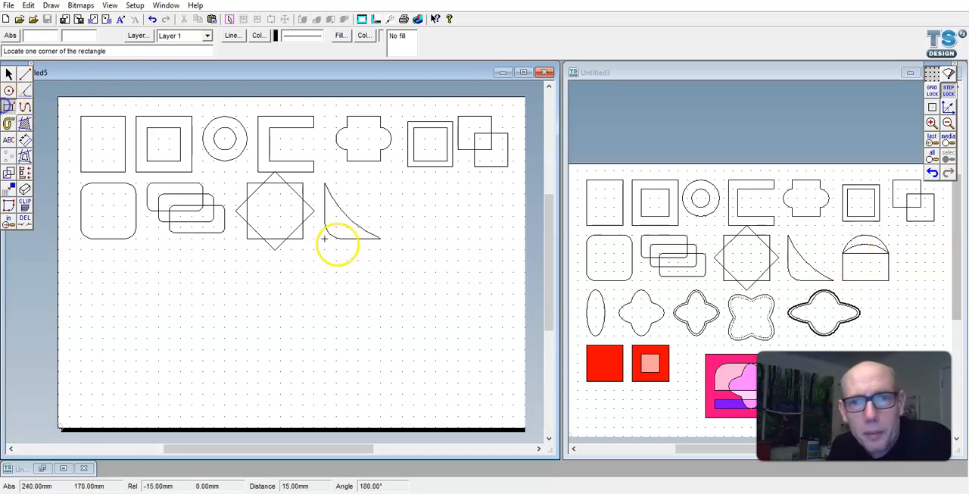
pyautogui.click(392, 237)
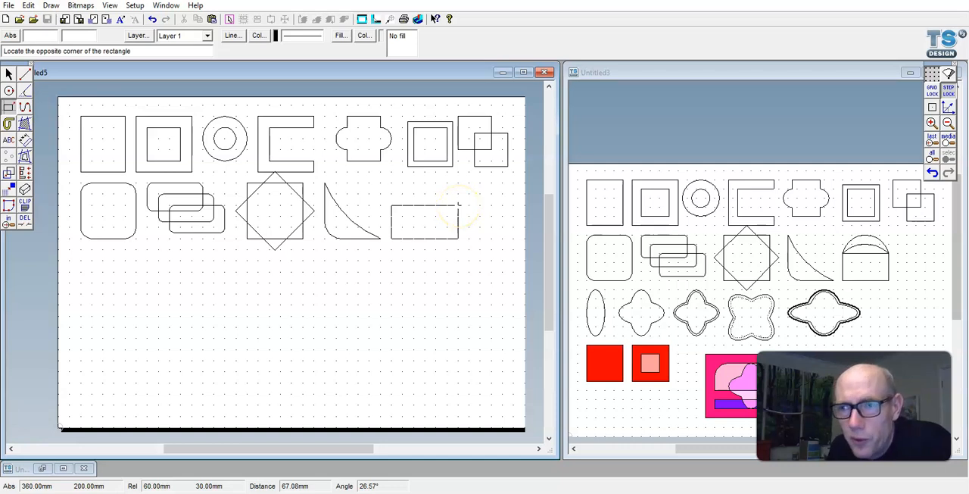
pyautogui.click(458, 205)
# - Draw a three-point arc between the rectangle's two upper corners, rising 10 mm above its upper edge at the middle
pyautogui.click(27, 91)
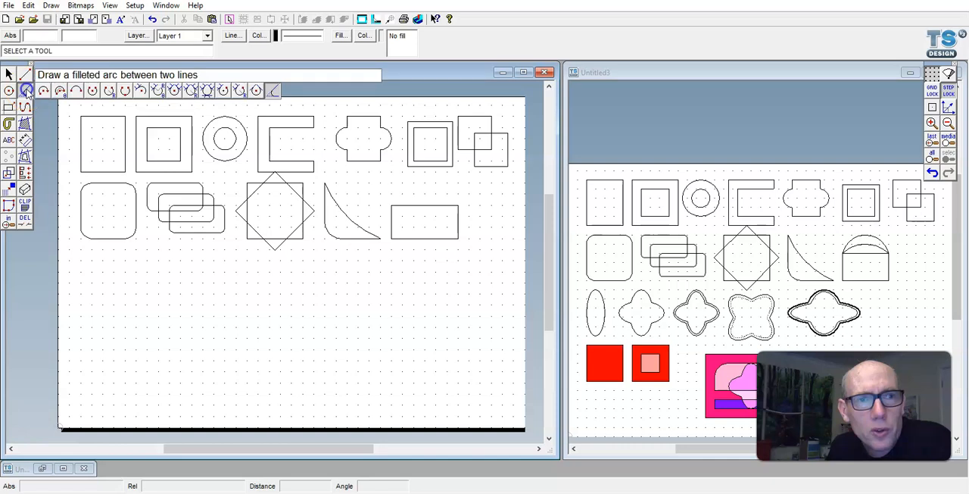
pyautogui.click(126, 91)
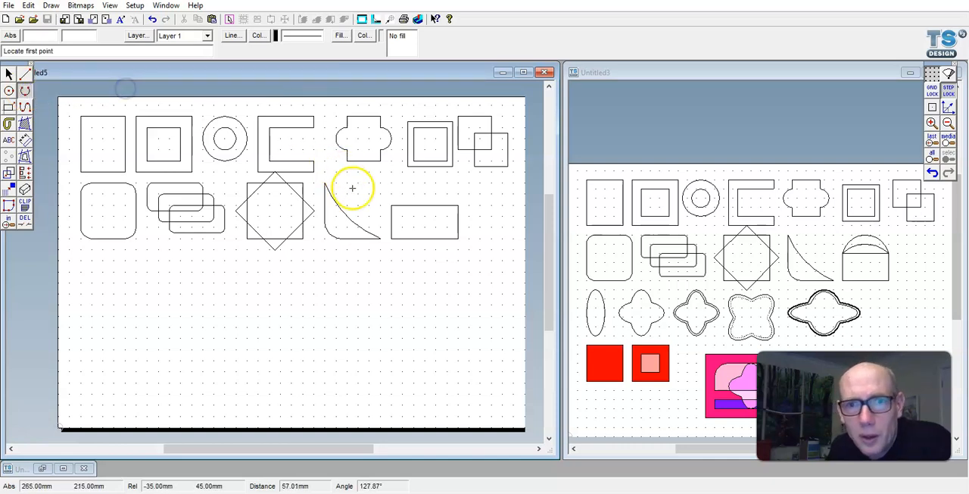
pyautogui.click(390, 205)
pyautogui.click(425, 194)
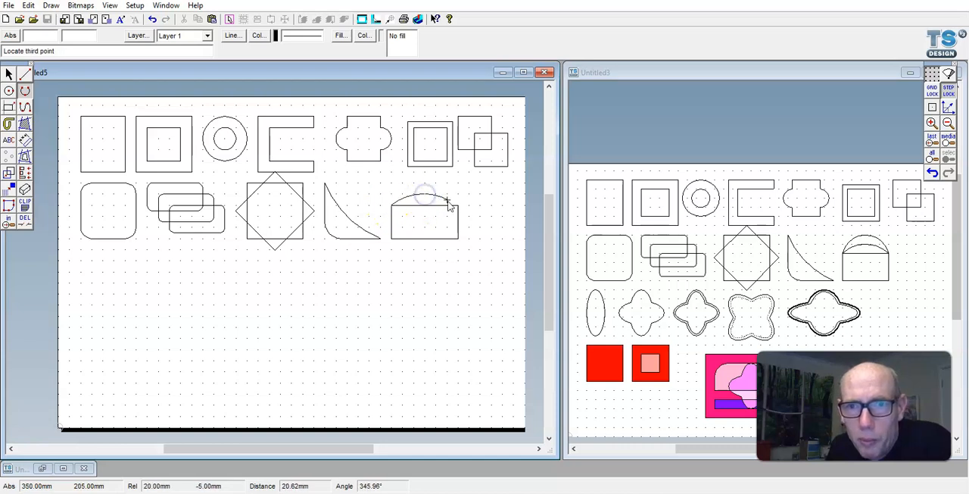
pyautogui.click(457, 208)
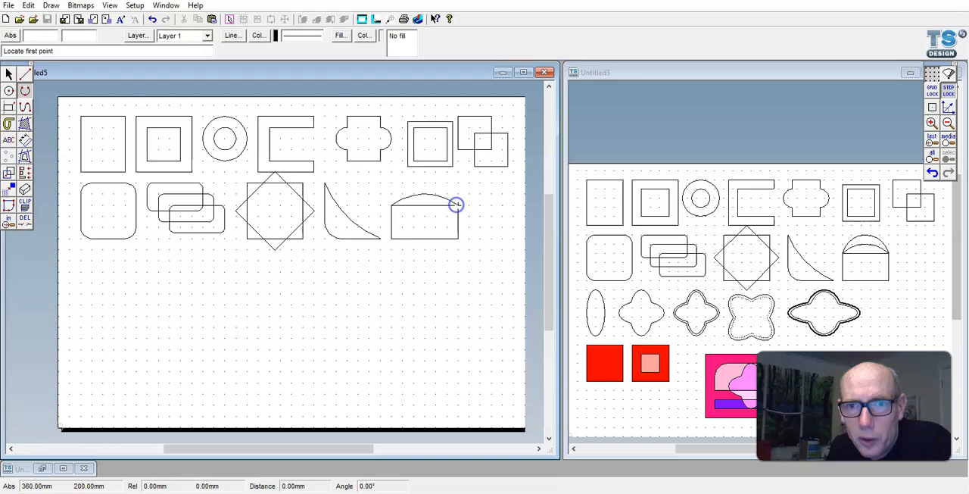
# - Add a second three-point arc between the same upper corners, rising 20 mm above the rectangle's upper edge
pyautogui.click(391, 204)
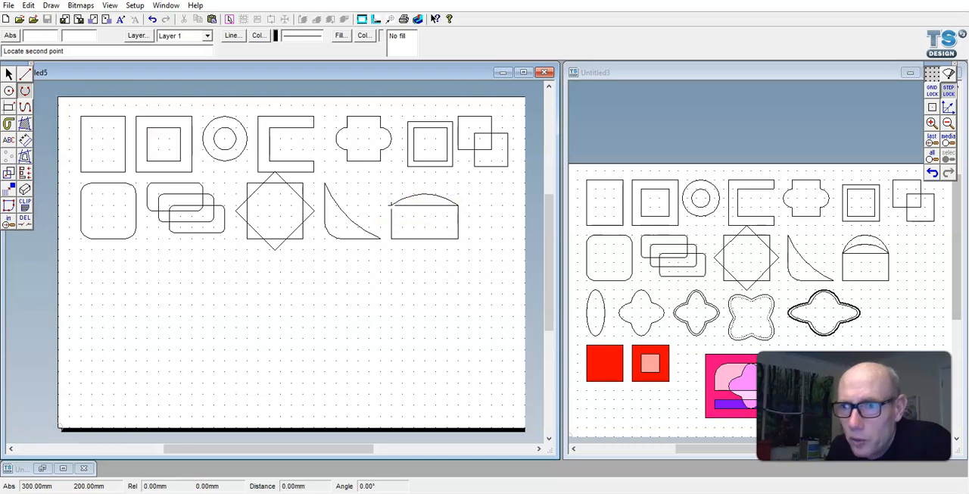
pyautogui.click(427, 184)
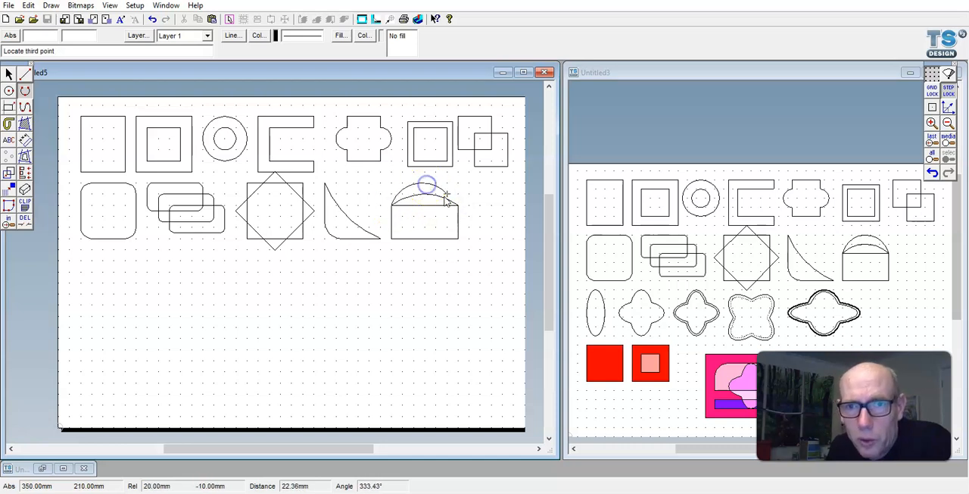
pyautogui.click(458, 204)
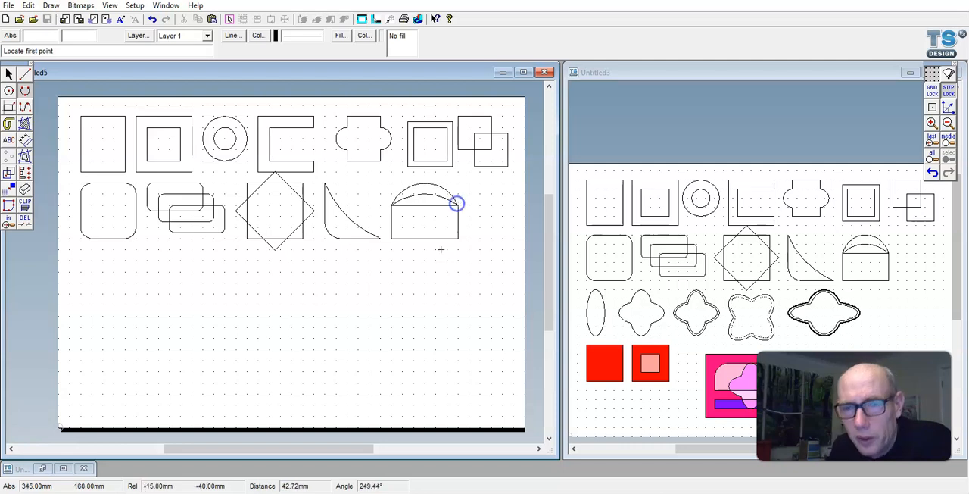